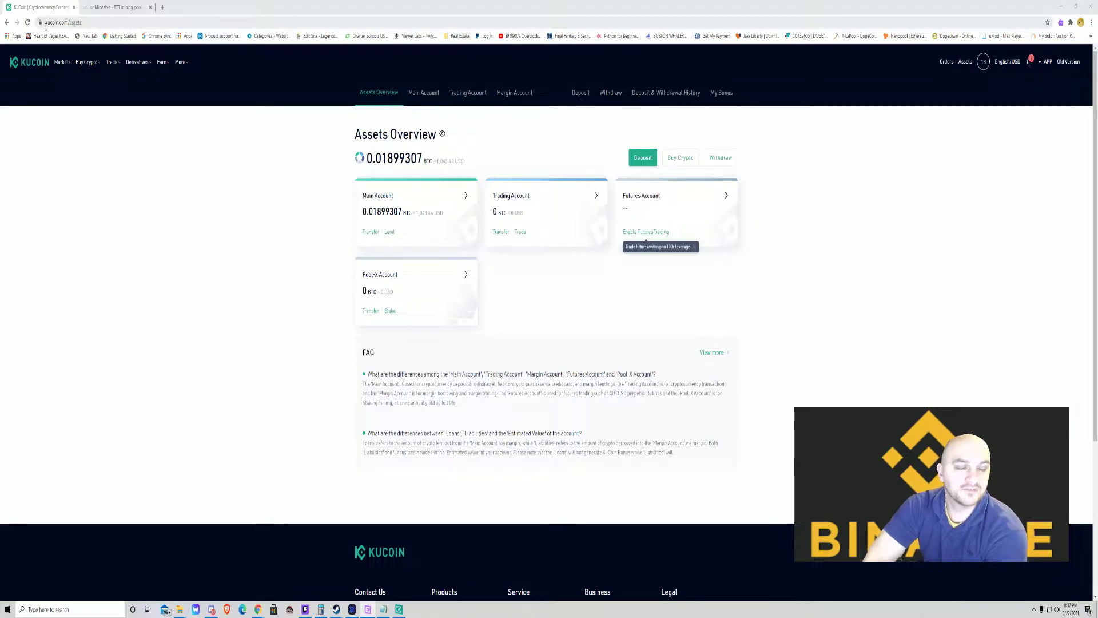
After a glance at Exodus, pick BNB as the deposit coin on KuCoin's Deposit page.
left_click(352, 609)
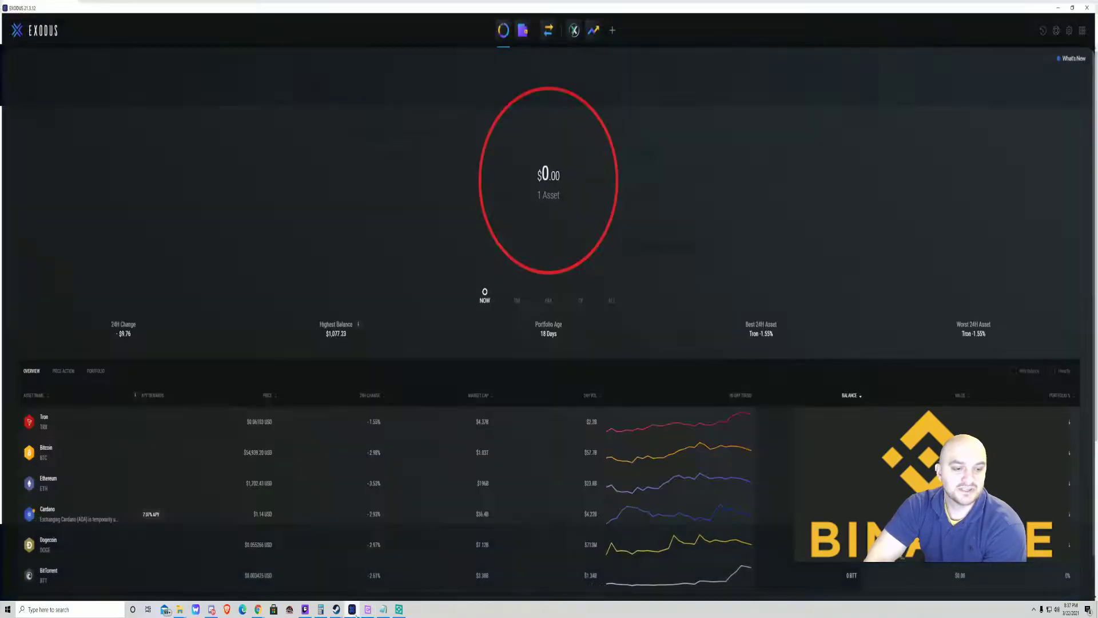
left_click(351, 609)
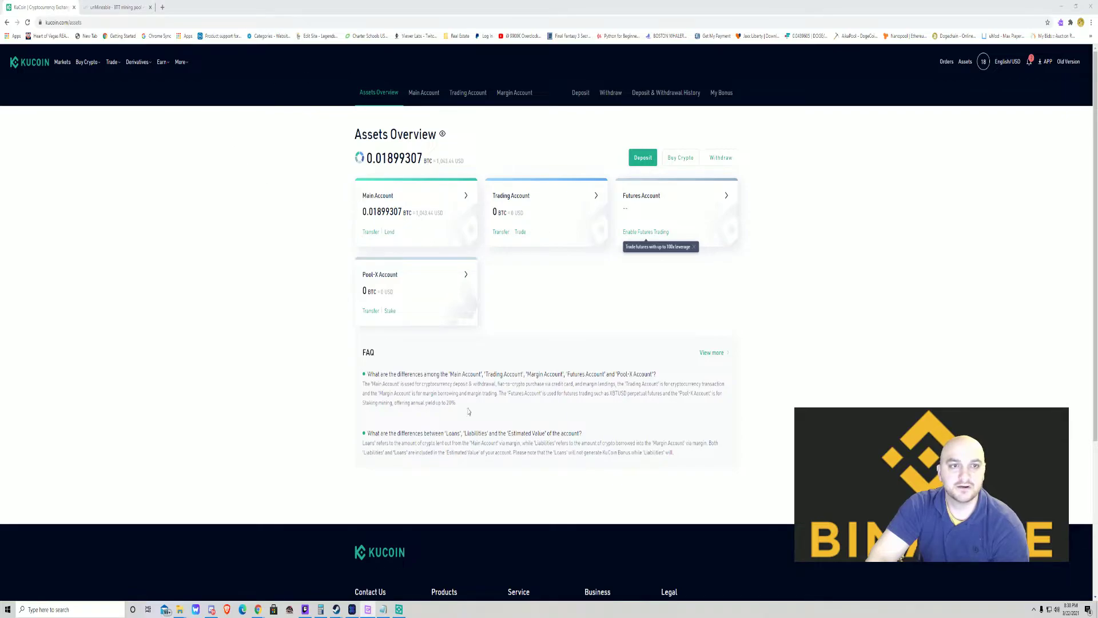
left_click(579, 93)
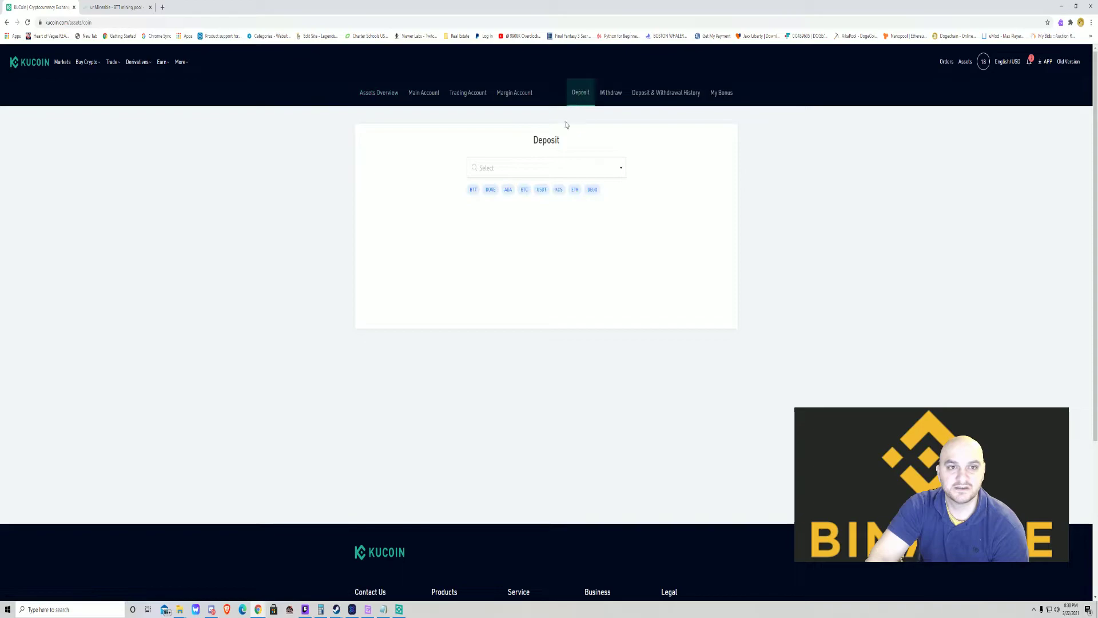
left_click(522, 167)
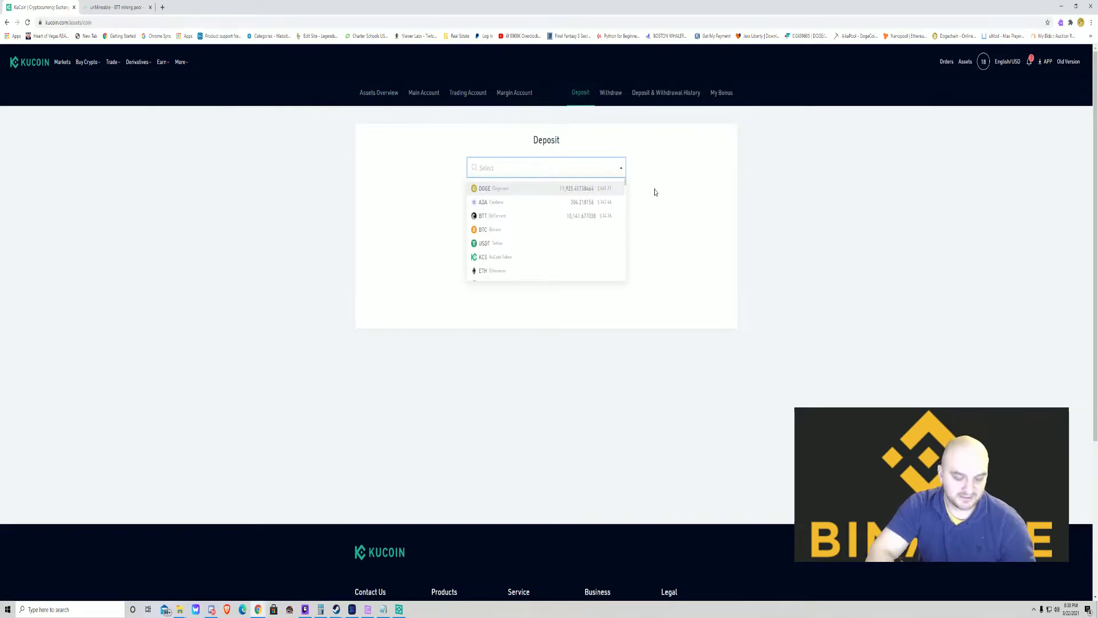
type("BNB")
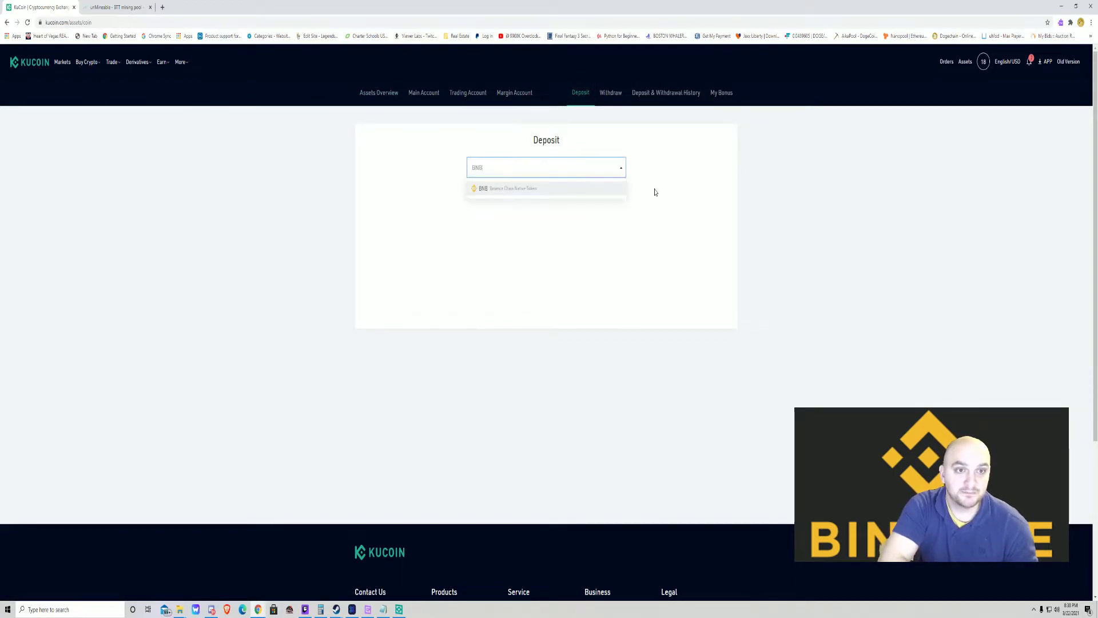
left_click(528, 192)
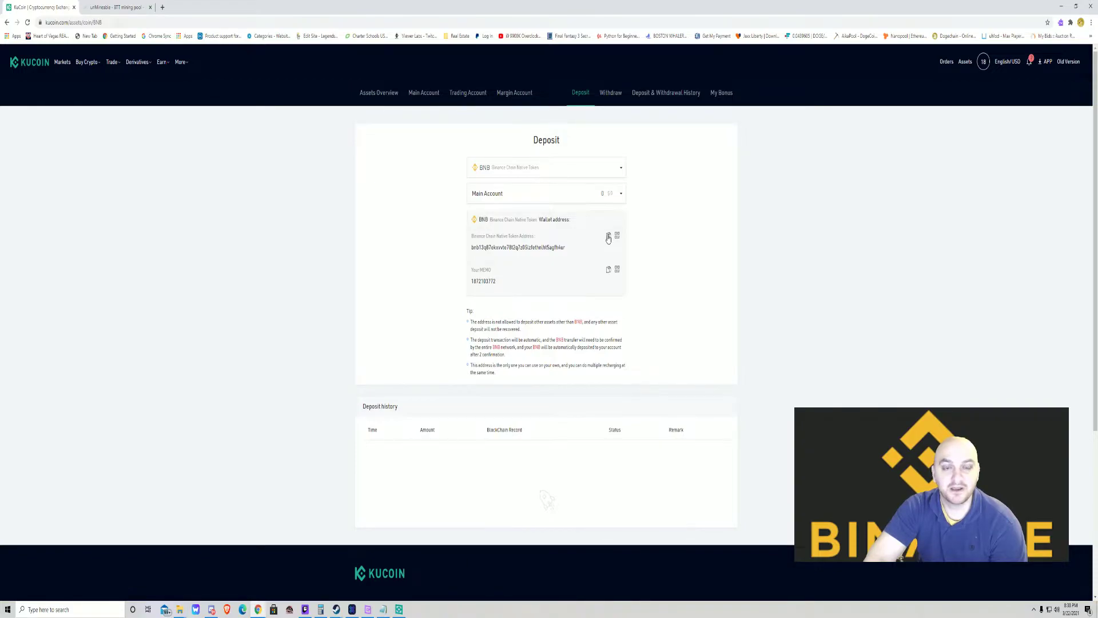
Copy the KuCoin BNB wallet address into a new Notepad note and minimize it.
left_click(607, 236)
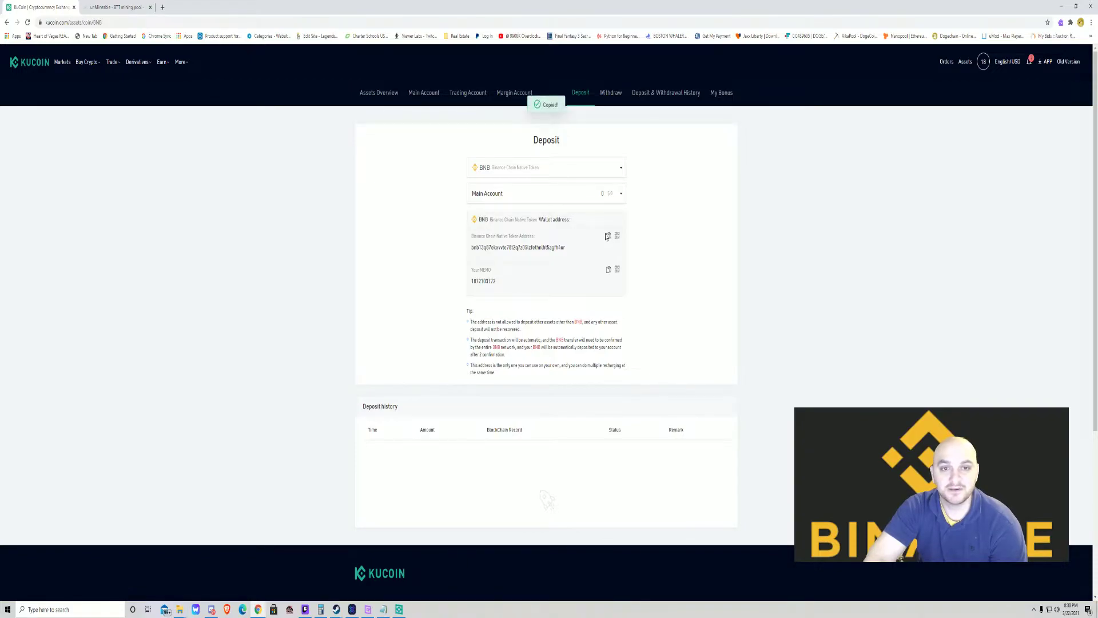
left_click(383, 609)
key("ctrl+v")
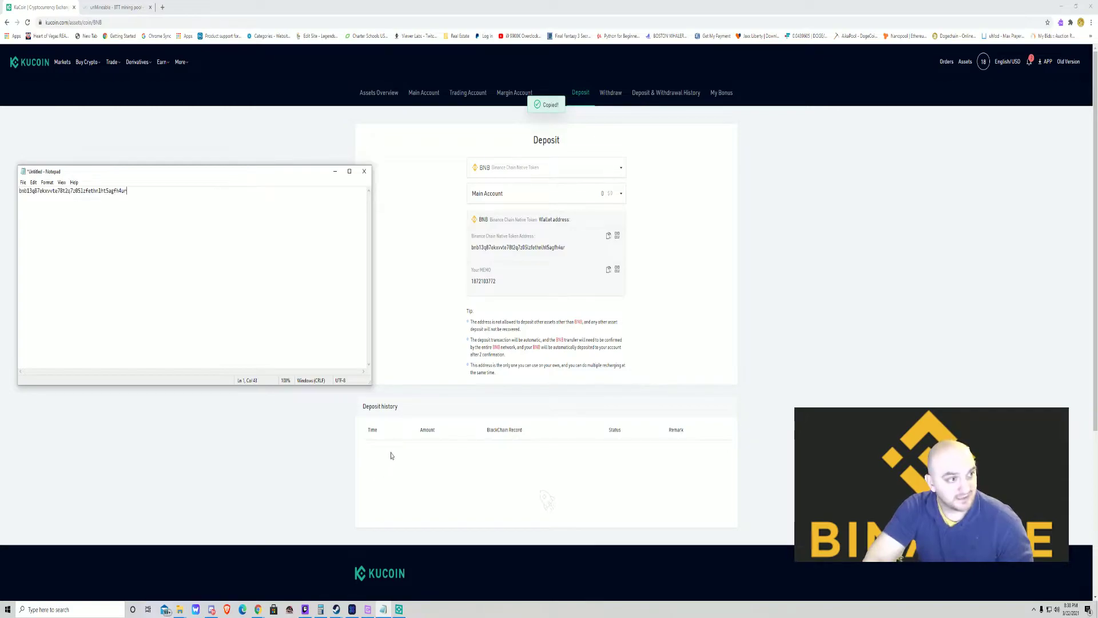
left_click(336, 172)
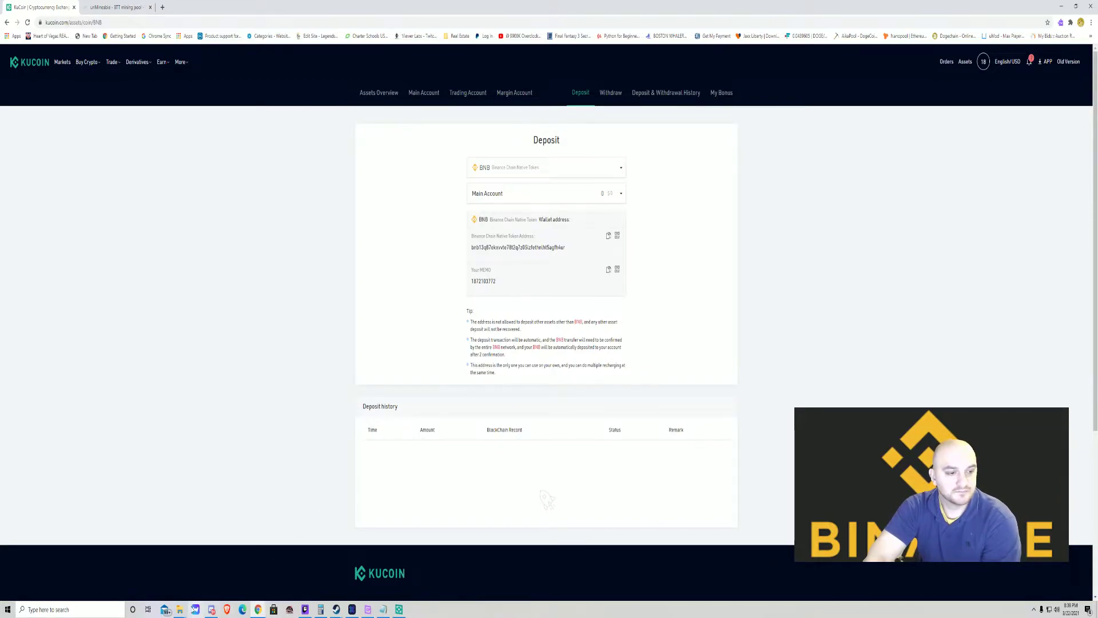
Navigate Explorer from the Unmineable folder into its Unmineable subfolder, then Miner.
mouse_move(182, 612)
left_click(180, 589)
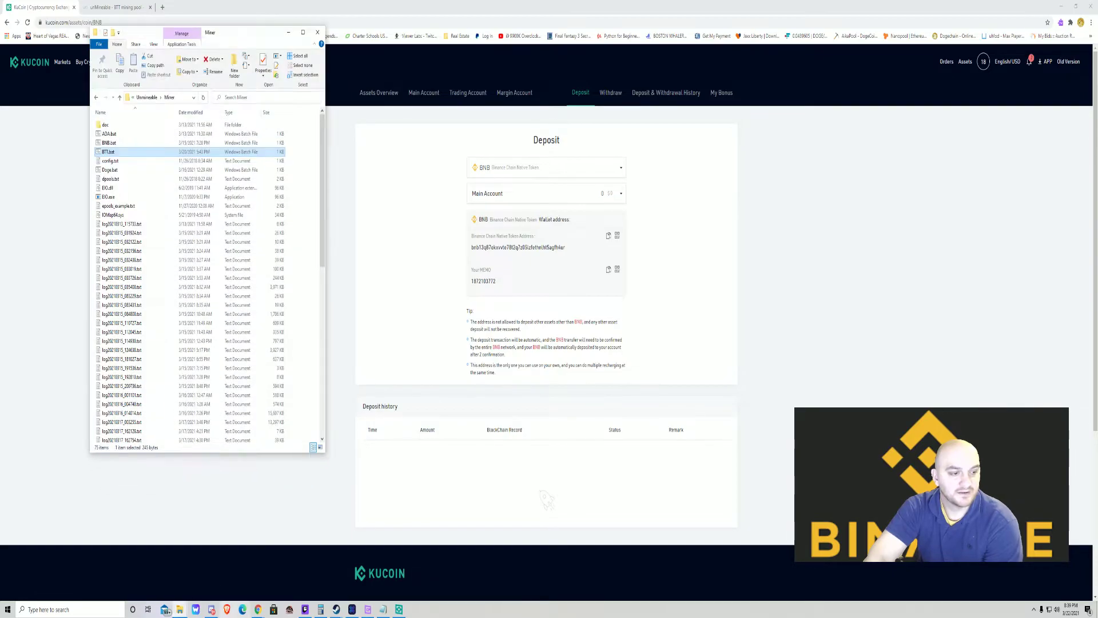
left_click_drag(240, 32, 331, 55)
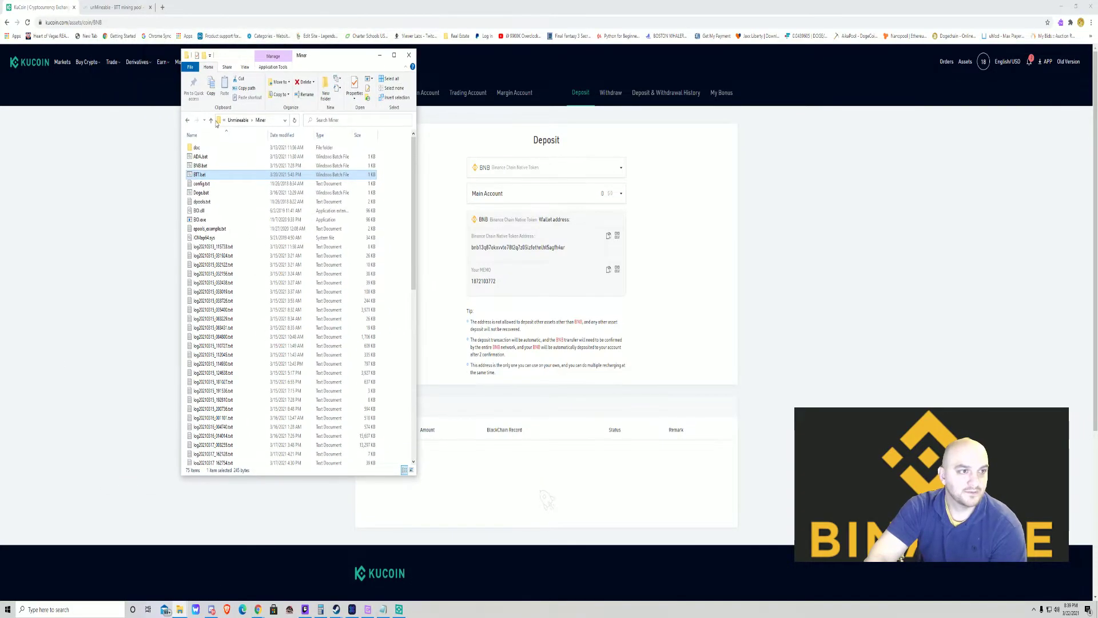
left_click(233, 124)
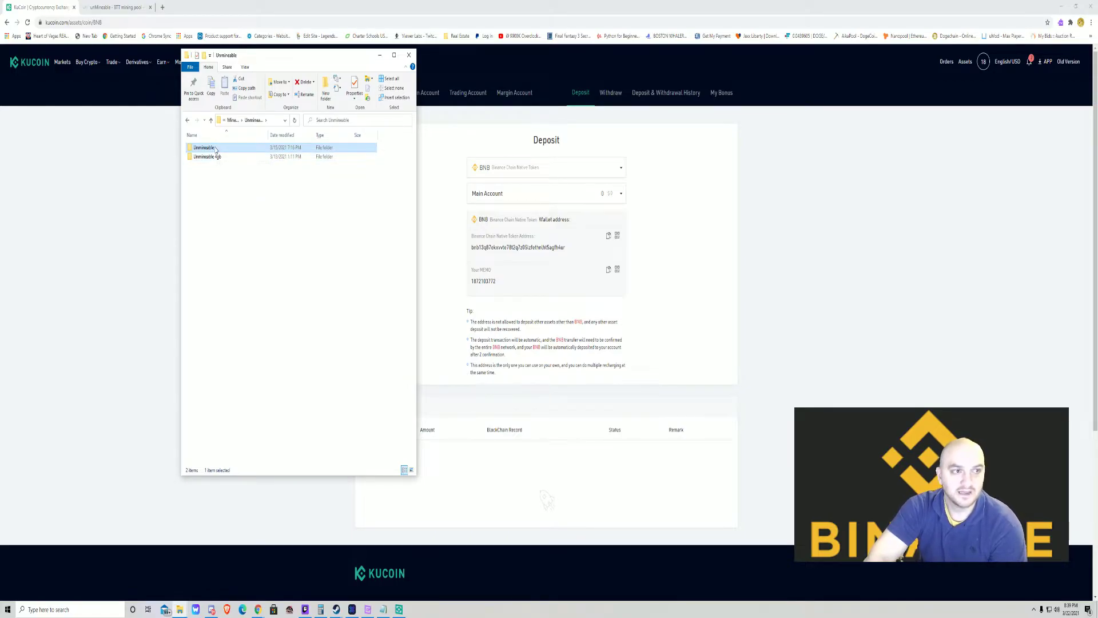
left_click(215, 150)
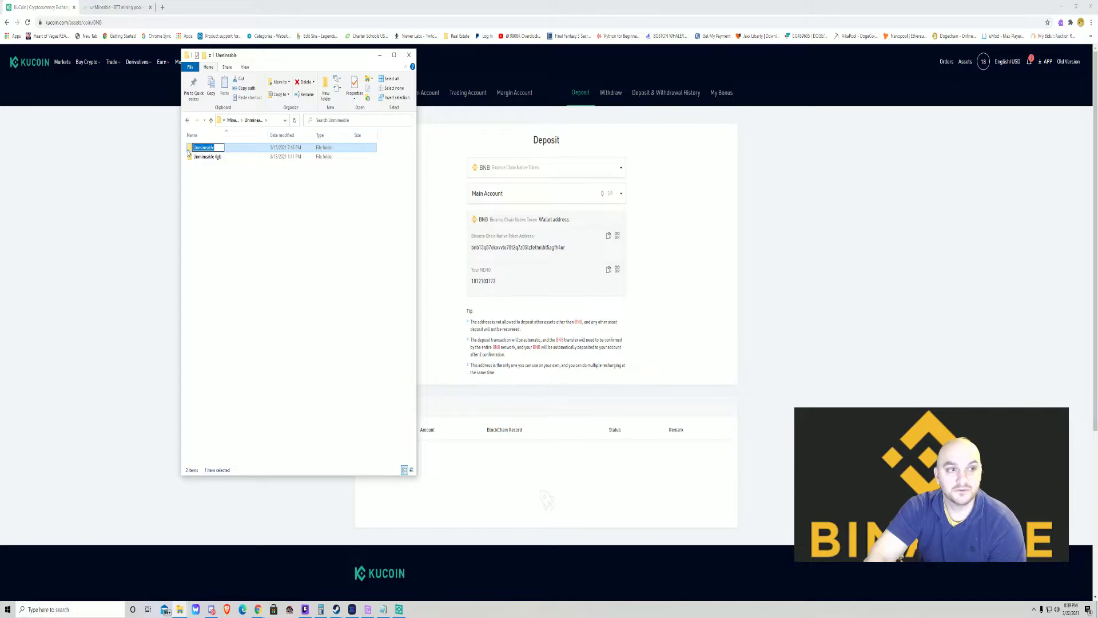
double_click(190, 151)
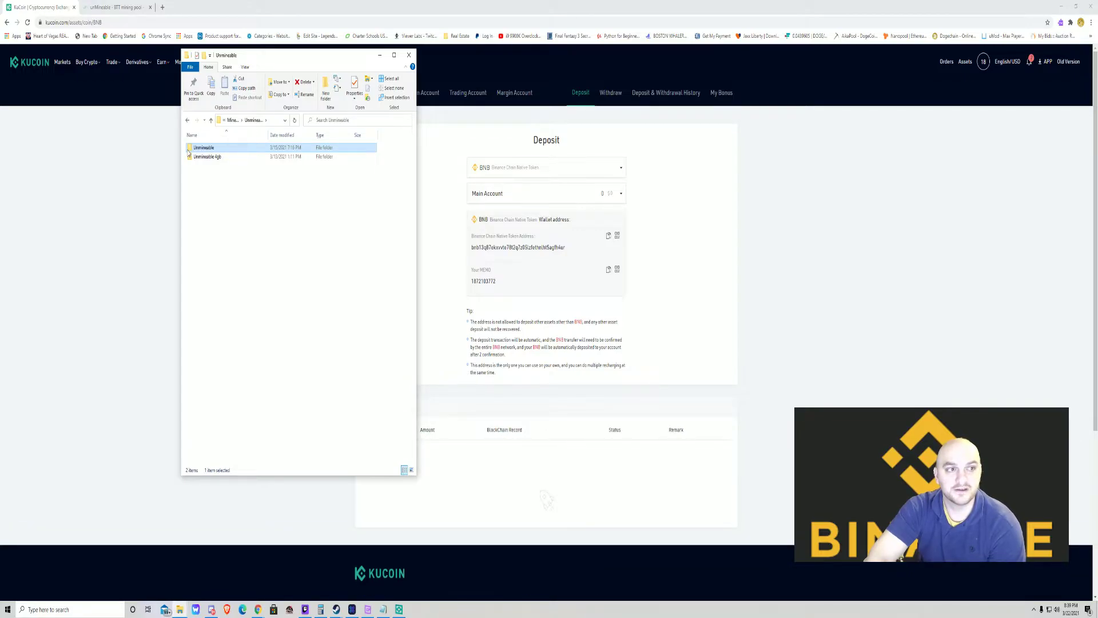
left_click(195, 150)
double_click(195, 150)
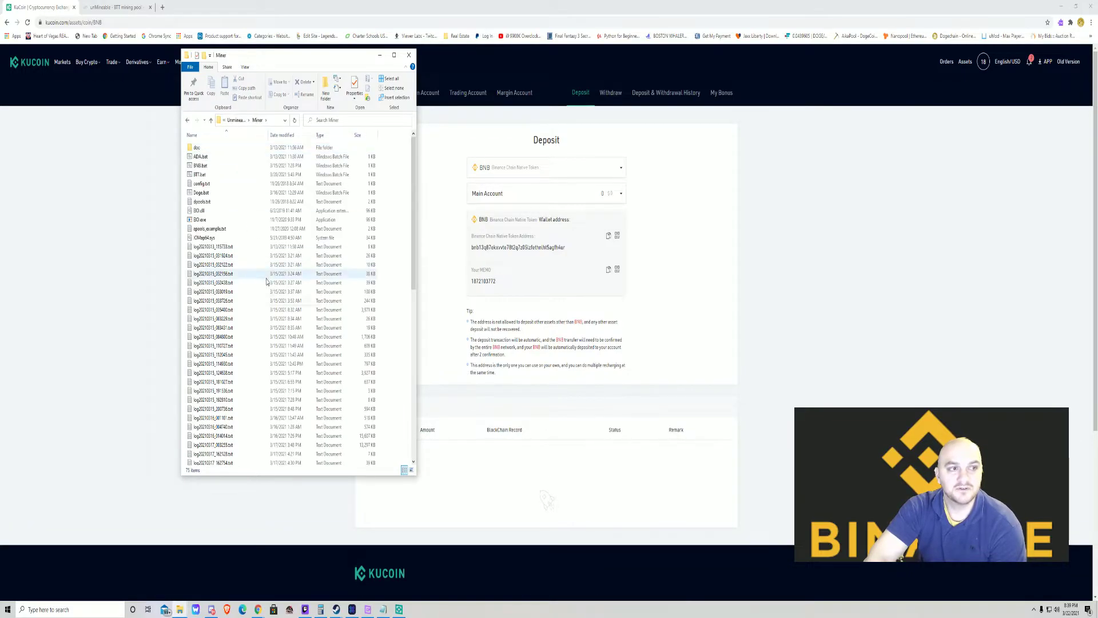
Open BNB.bat in Notepad for editing.
left_click(215, 166)
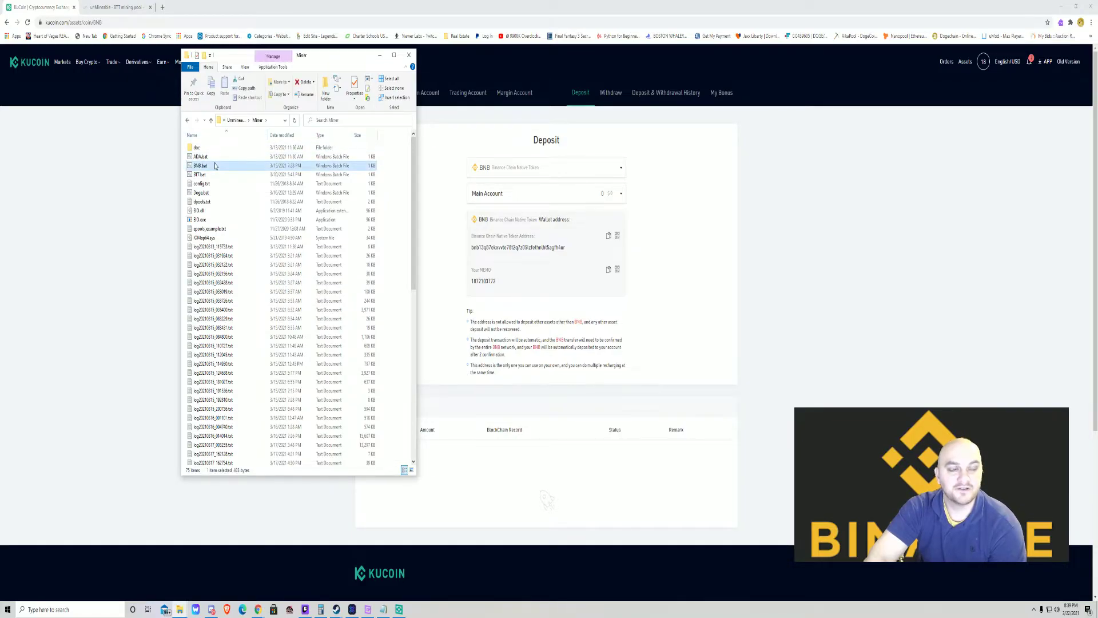
right_click(215, 166)
left_click(232, 179)
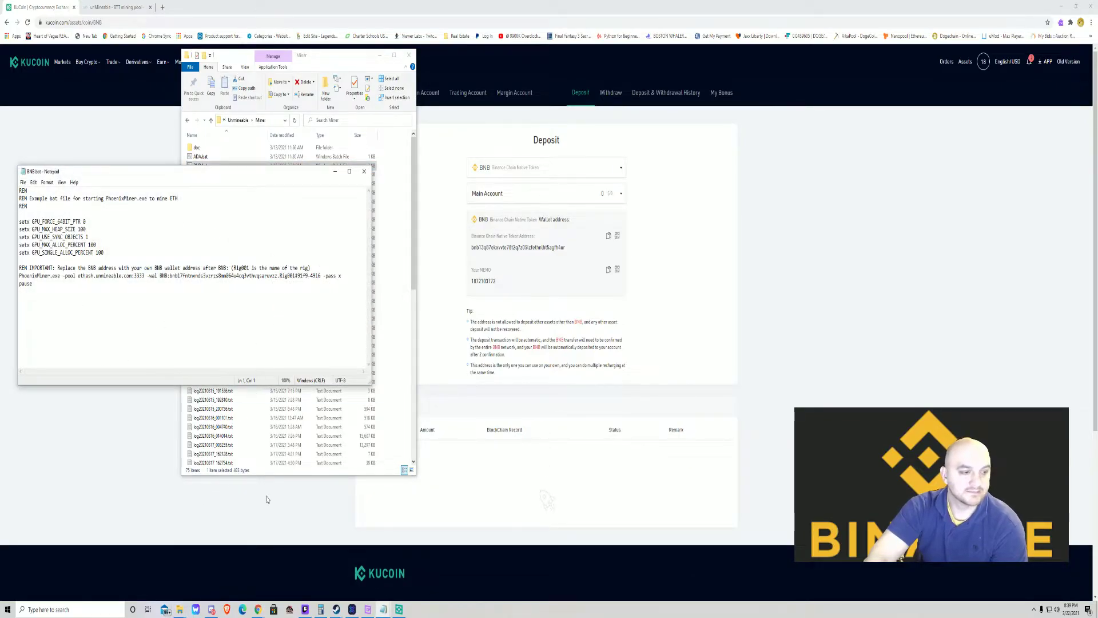
Replace the old wallet address after BNB: with the KuCoin address from the untitled note.
left_click(384, 609)
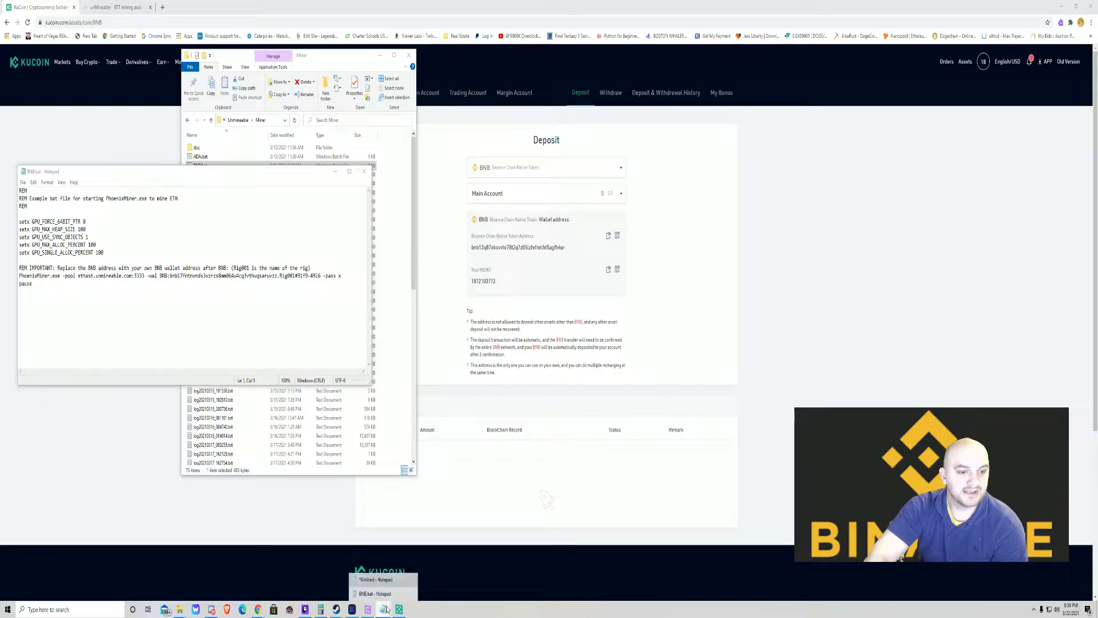
left_click(376, 579)
left_click_drag(205, 175, 702, 183)
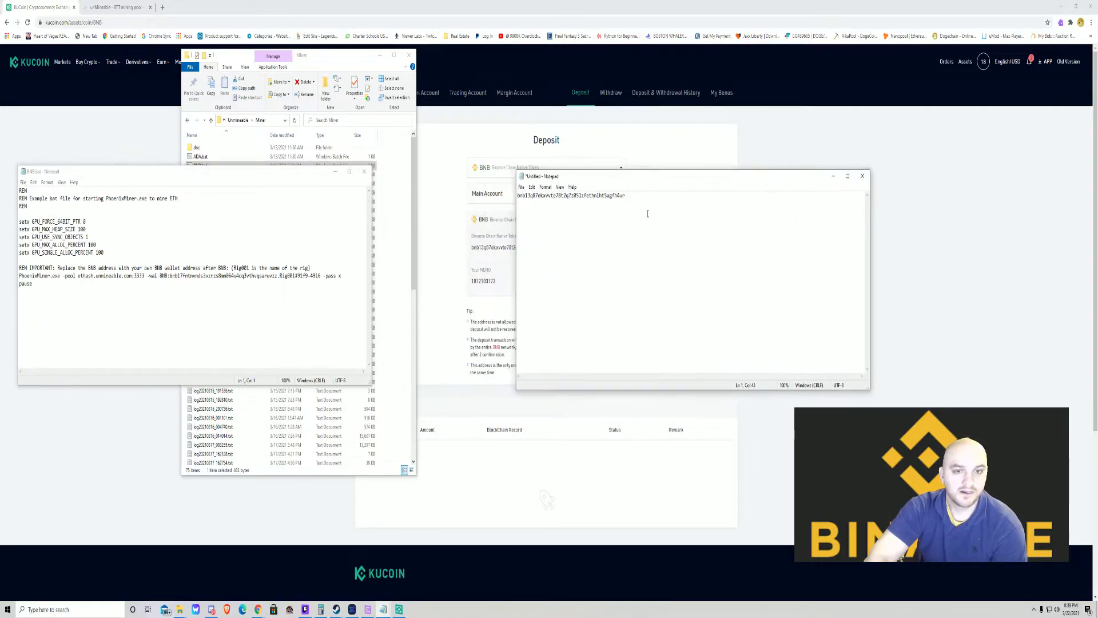
key("ctrl+a")
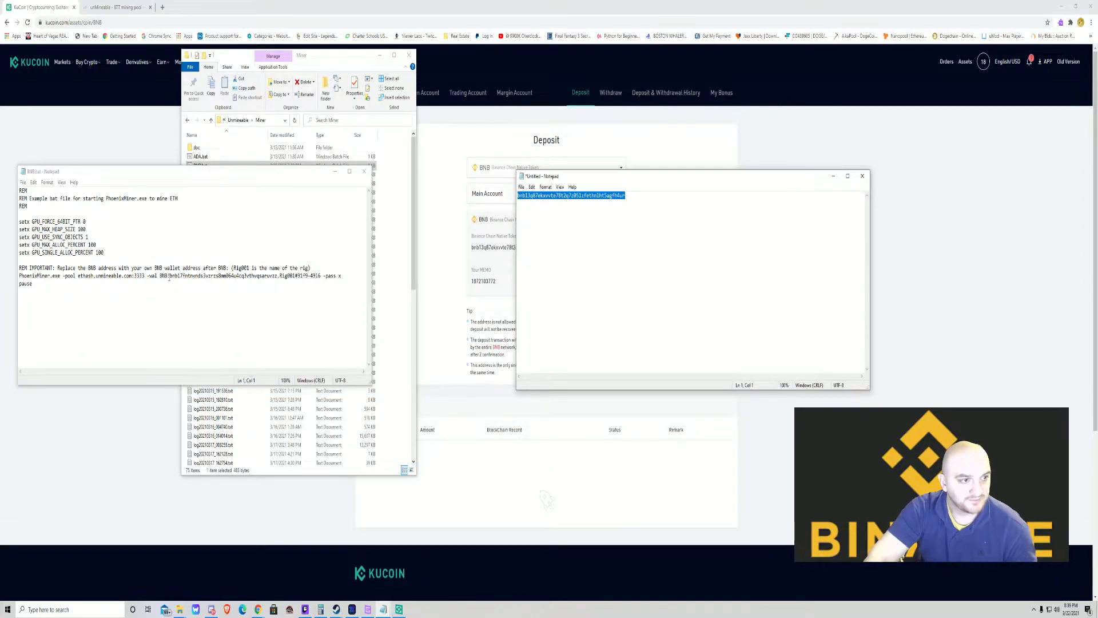
left_click_drag(169, 277, 276, 277)
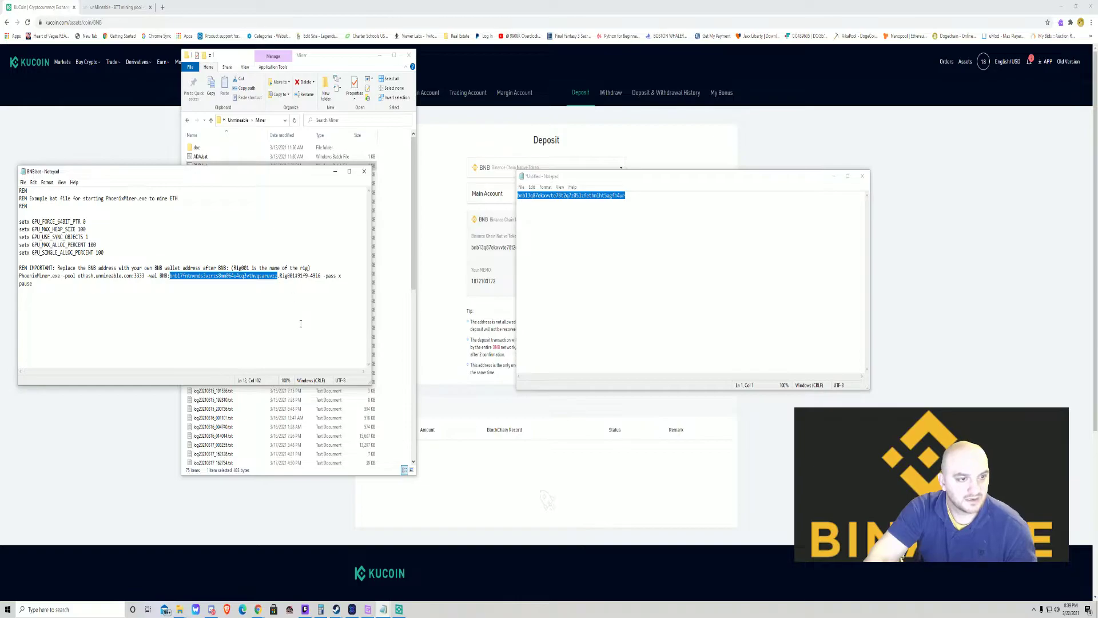
key("ctrl+v")
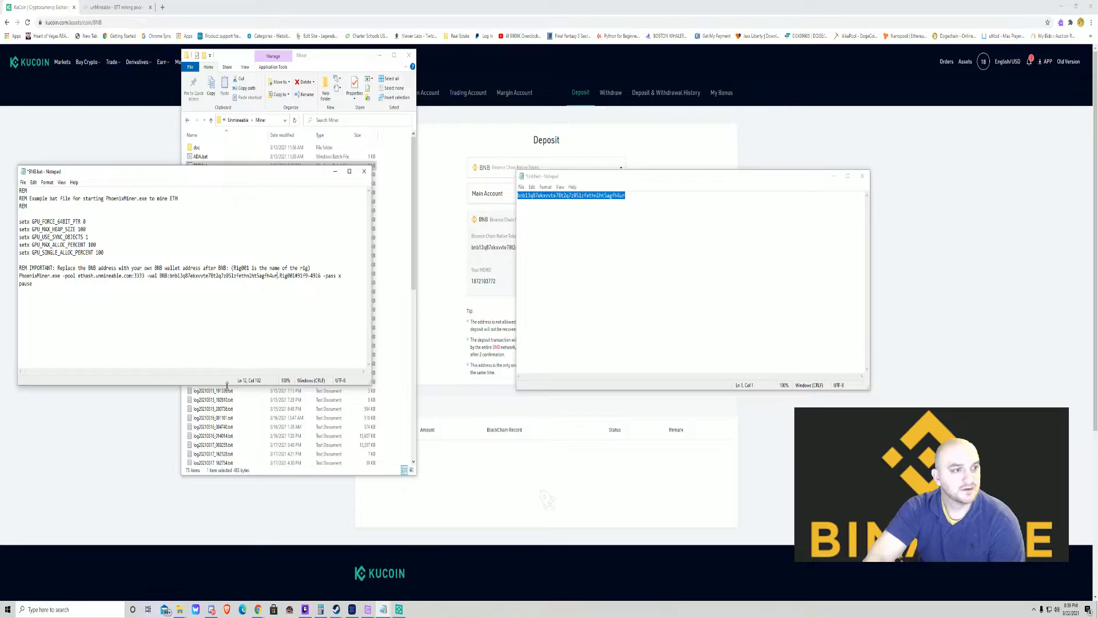
left_click(23, 181)
Save as All Files type over the original BNB.bat, then close both Notepad windows.
left_click(36, 229)
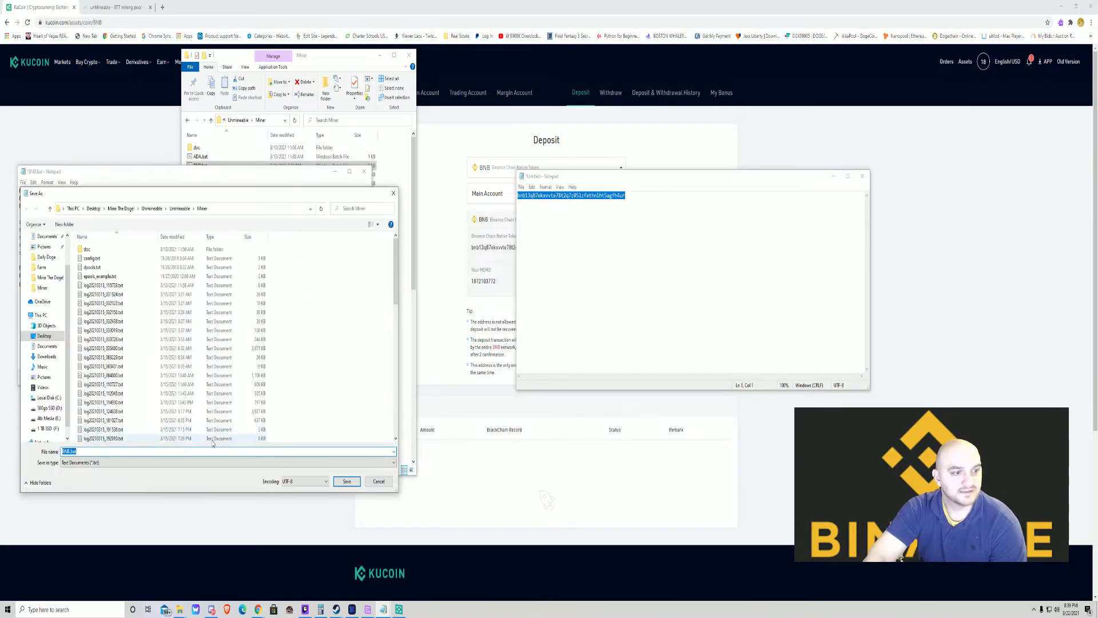
left_click(98, 462)
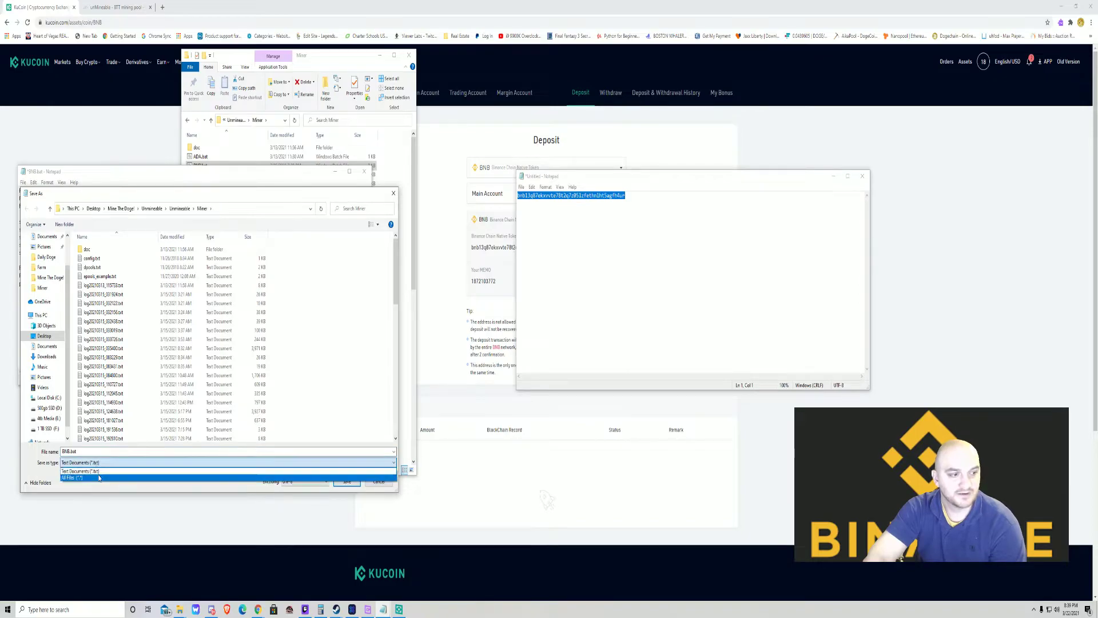
left_click(106, 474)
left_click(347, 481)
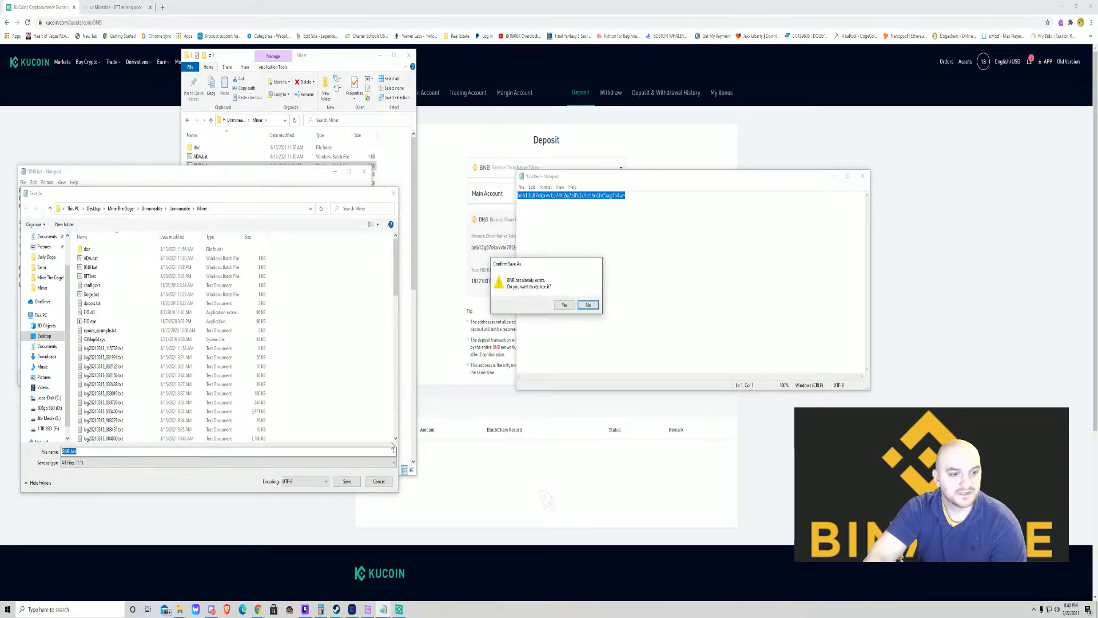
left_click(564, 304)
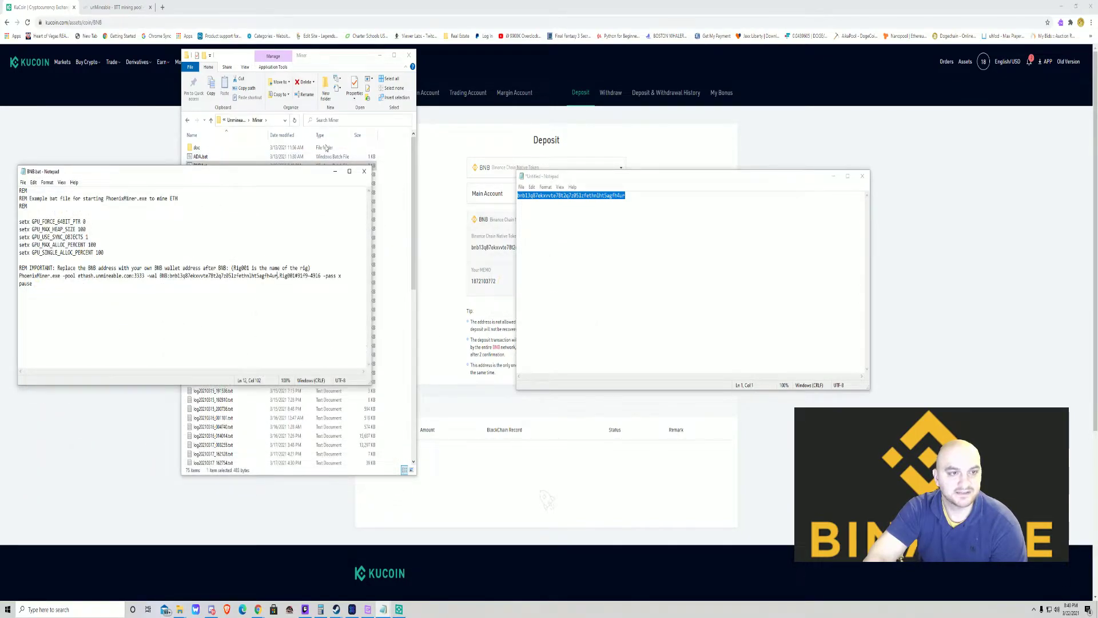
left_click(364, 171)
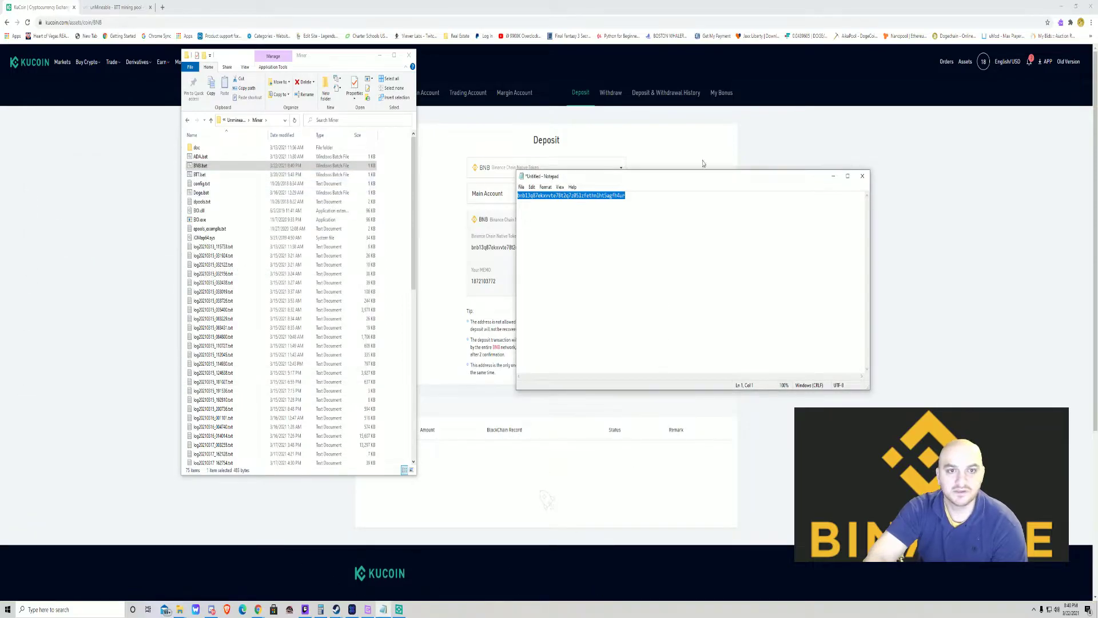
left_click(834, 177)
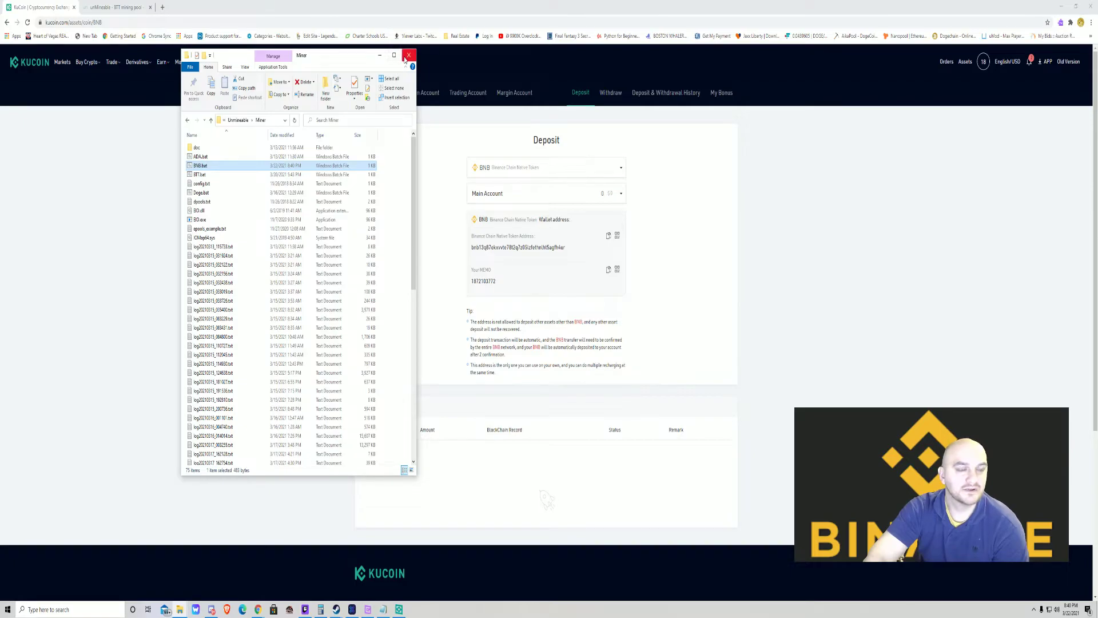
Run BNB.bat to start PhoenixMiner on the unMineable pool, then close its console.
left_click_drag(372, 55, 615, 98)
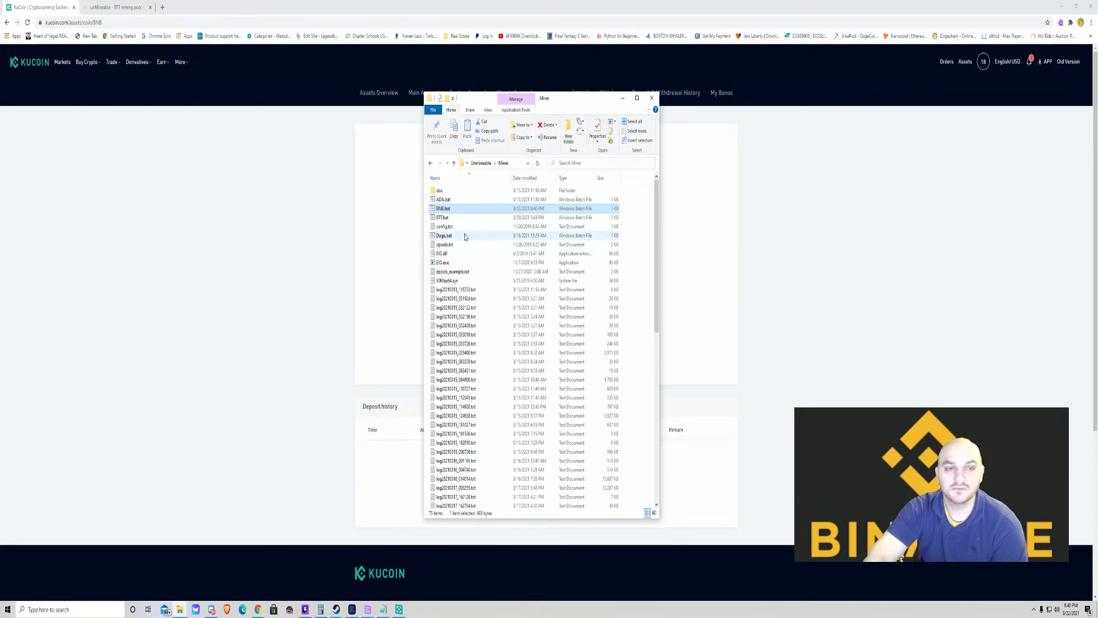
double_click(450, 209)
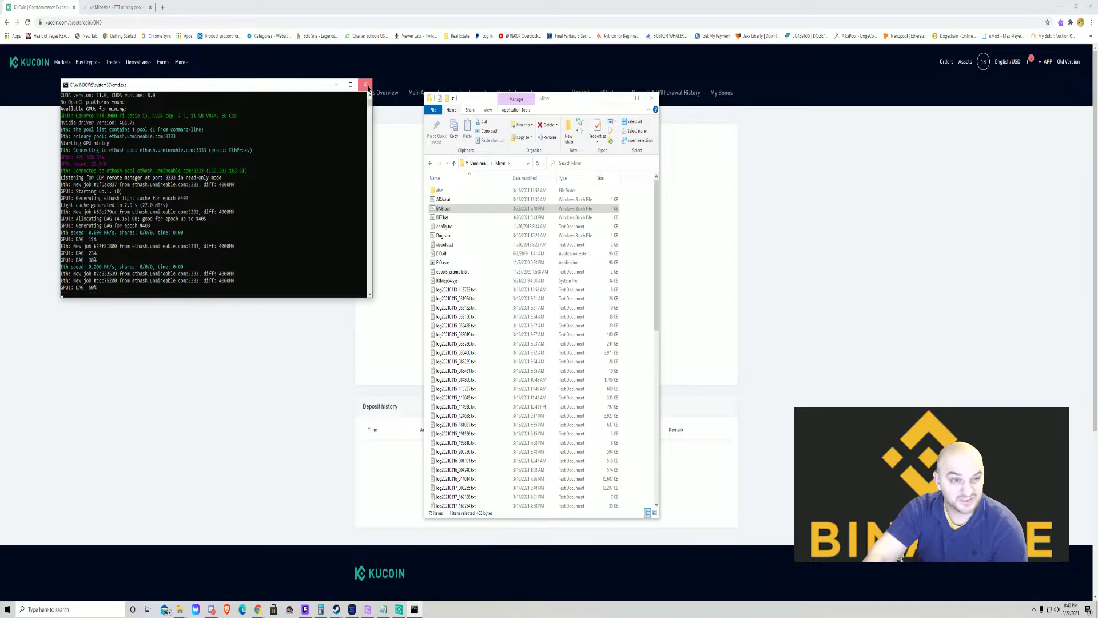
left_click(366, 85)
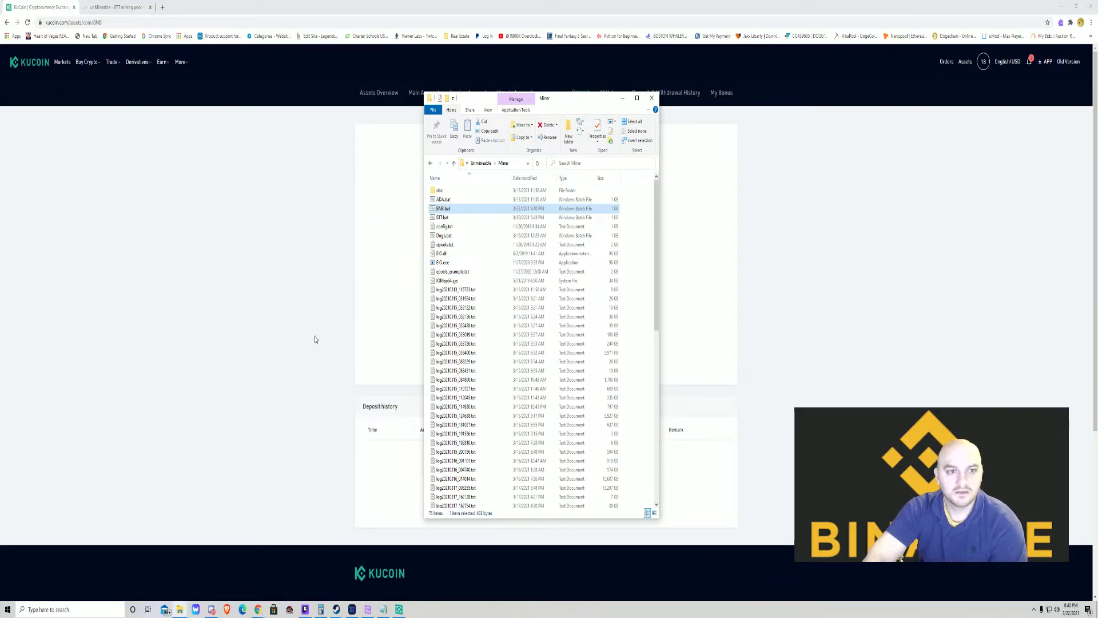
Close the Miner folder window and the unMineable coins/BTT browser tab.
left_click(290, 320)
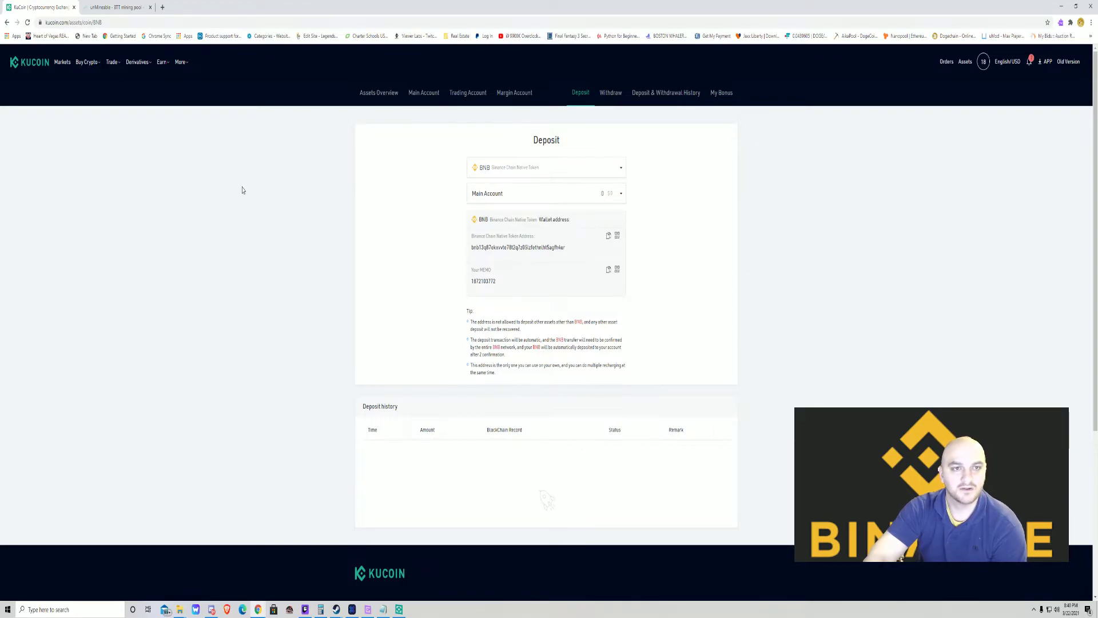
left_click(117, 7)
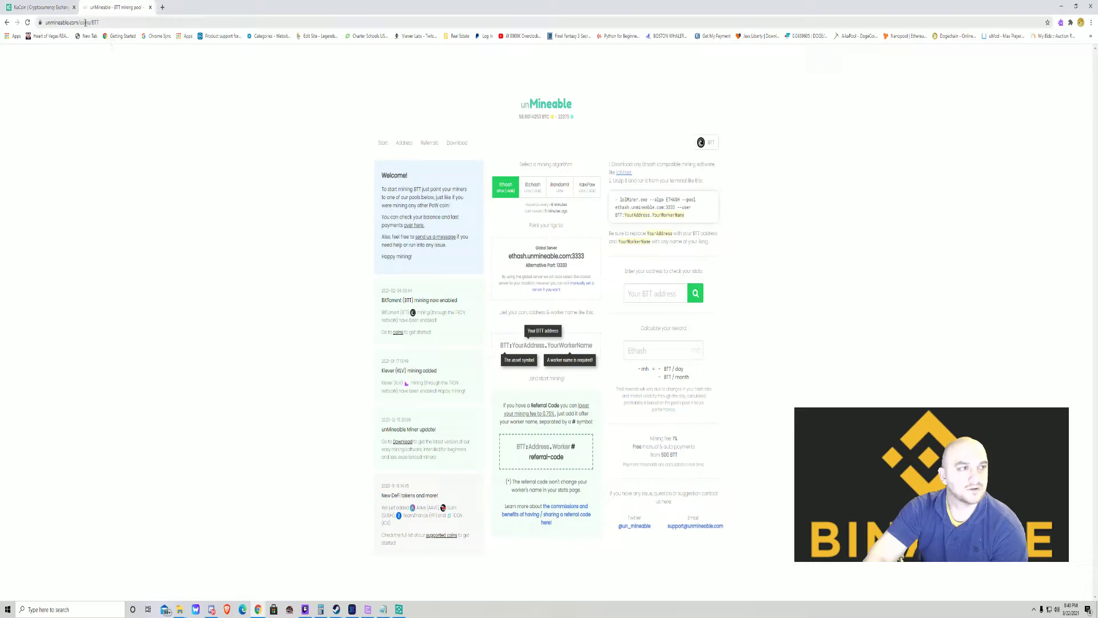
left_click_drag(79, 21, 164, 47)
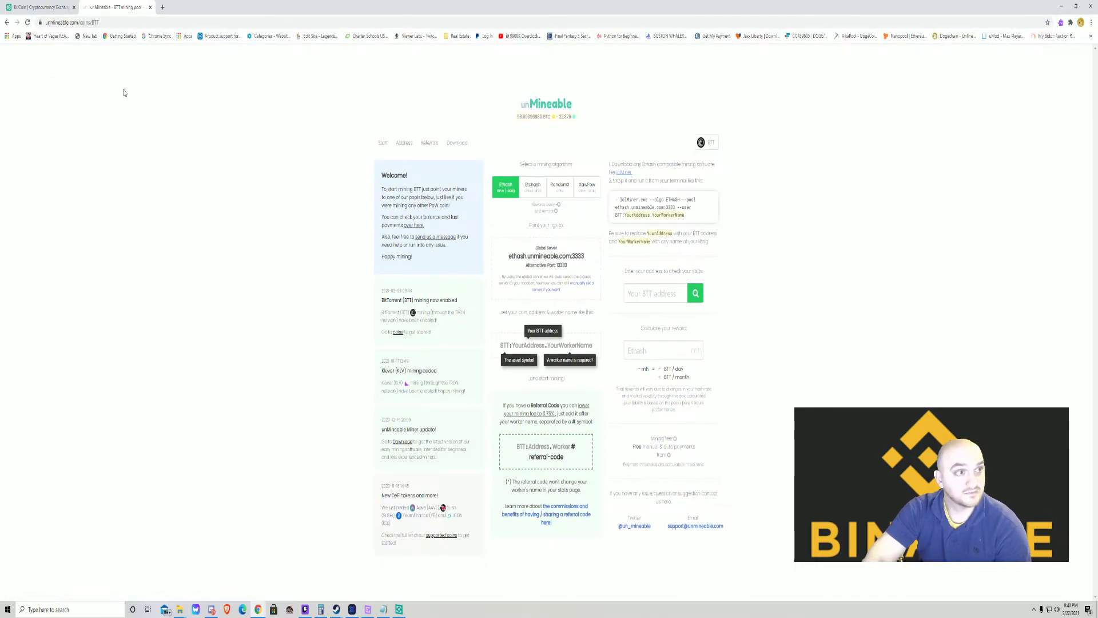
left_click(106, 22)
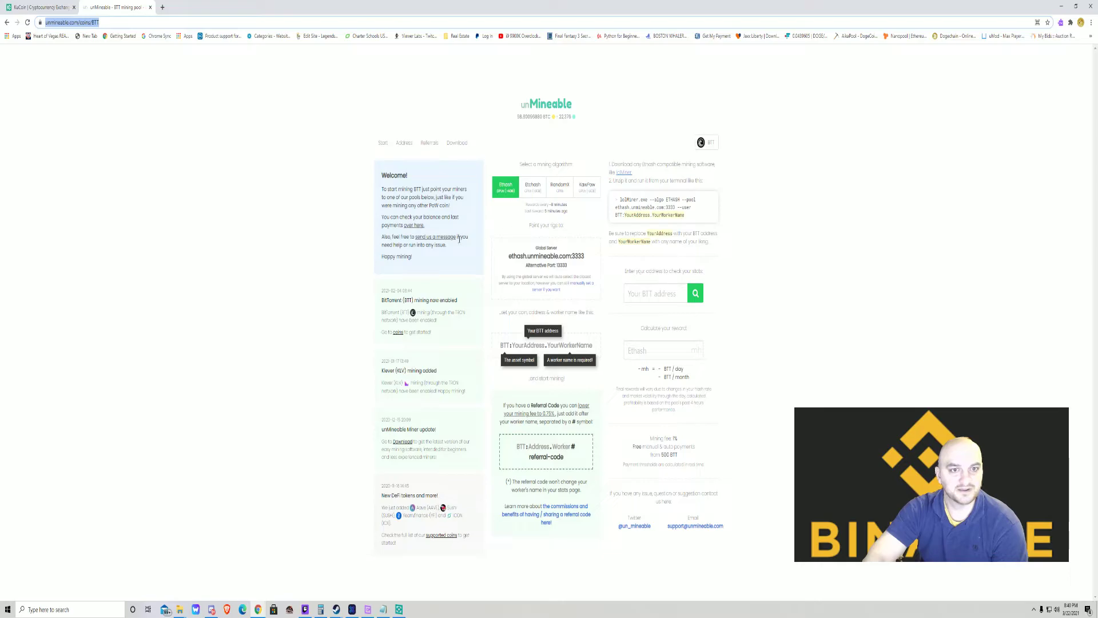
left_click(149, 7)
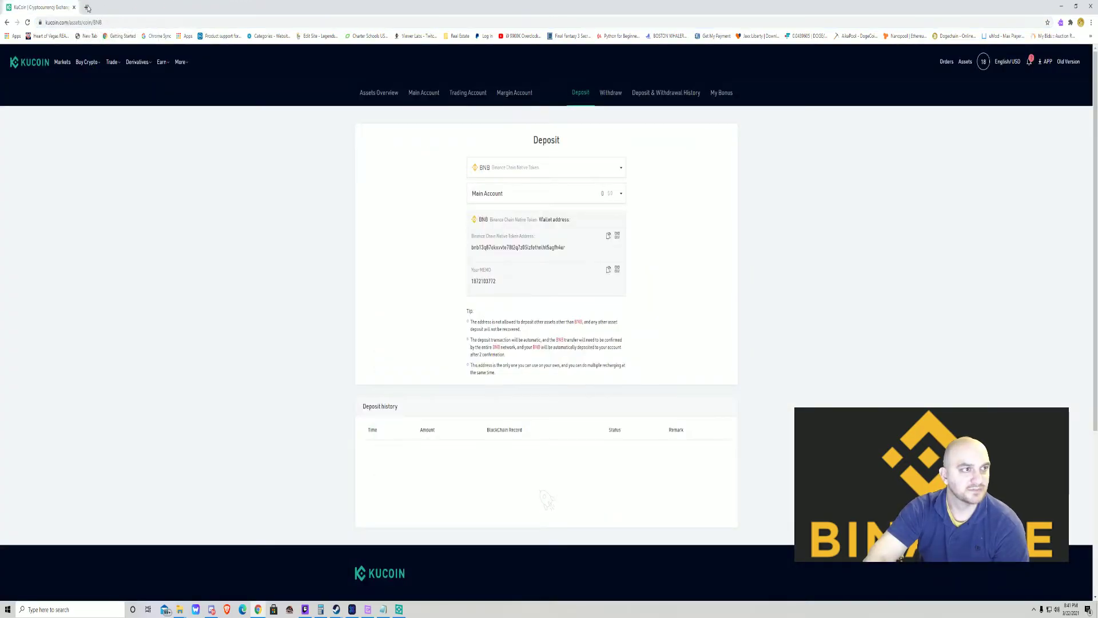
In a new tab, Google 'unmineable.com' and open the unMineable BTT mining pool result.
left_click(88, 8)
type("ww")
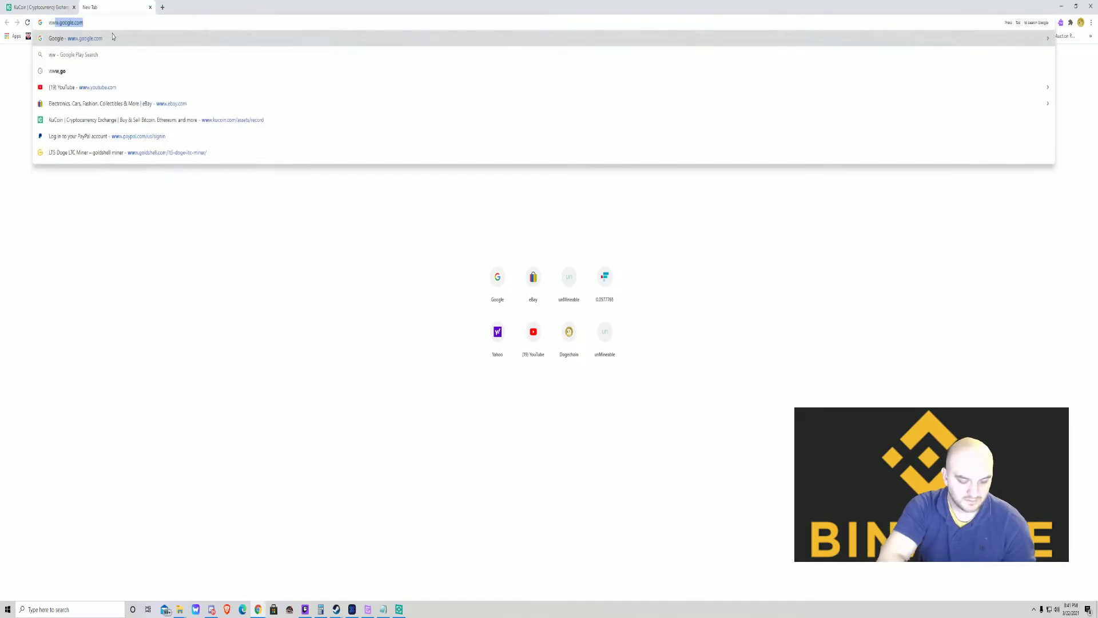
type("w.un")
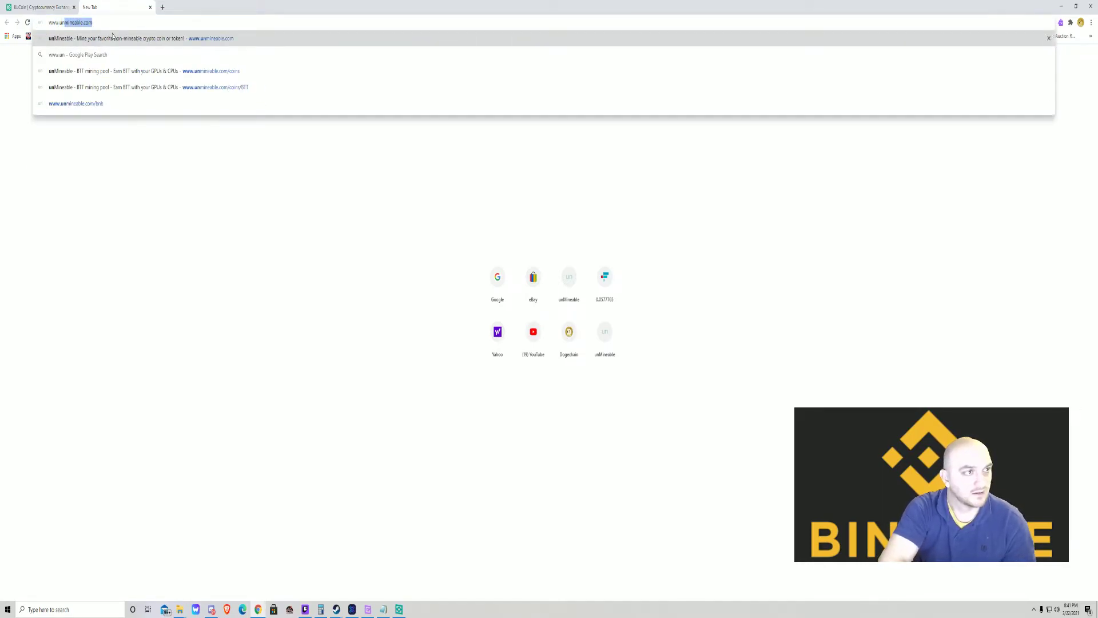
left_click(112, 37)
left_click(98, 23)
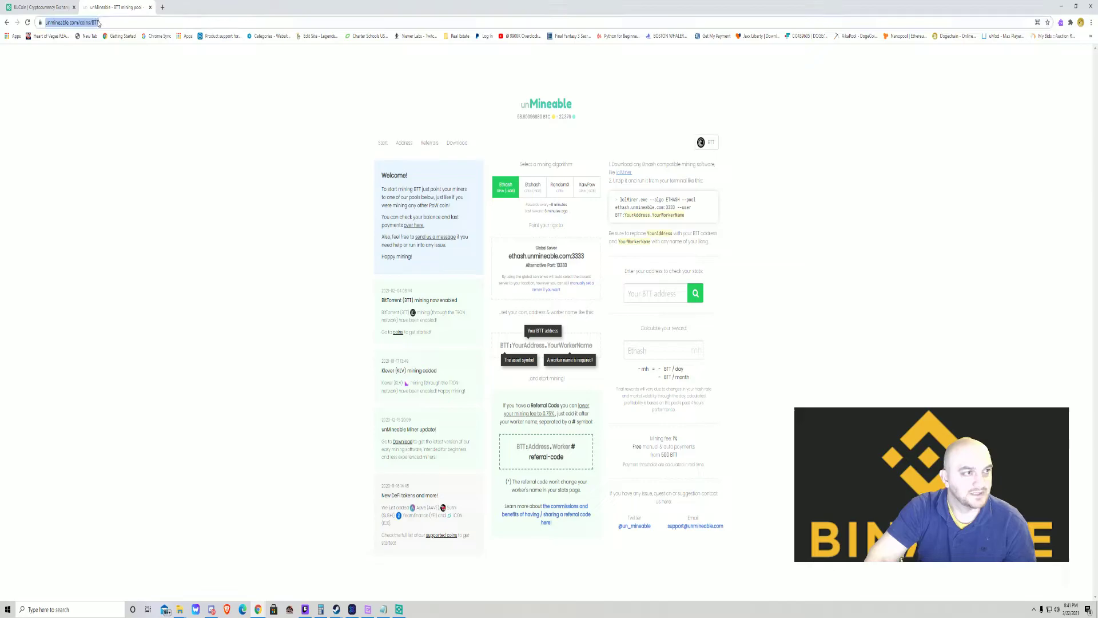
type("www.g")
key("Return")
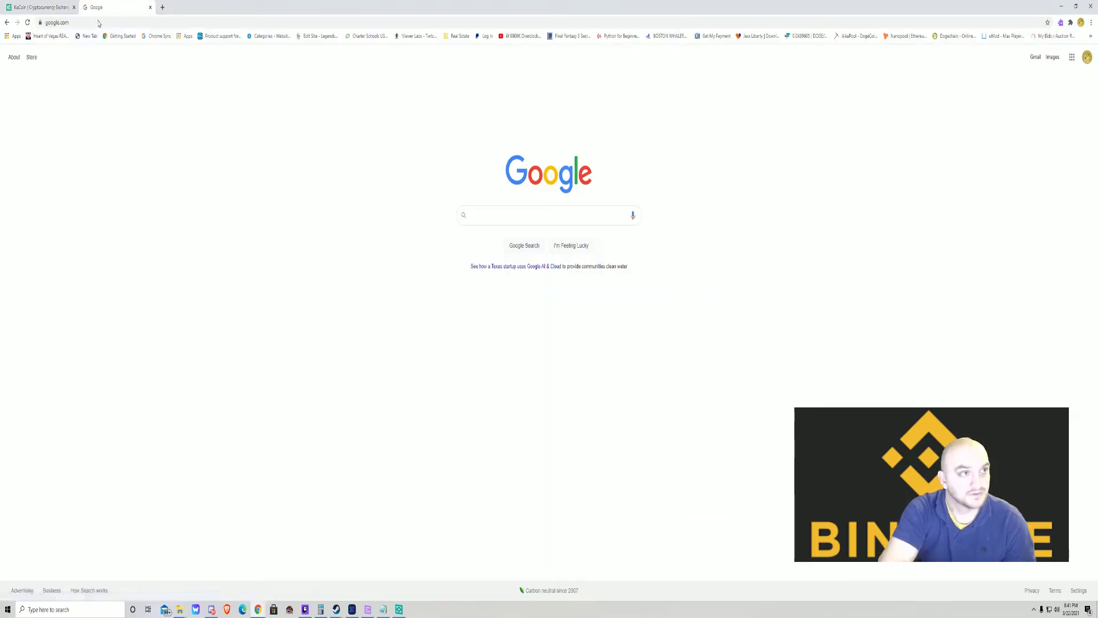
type("unm")
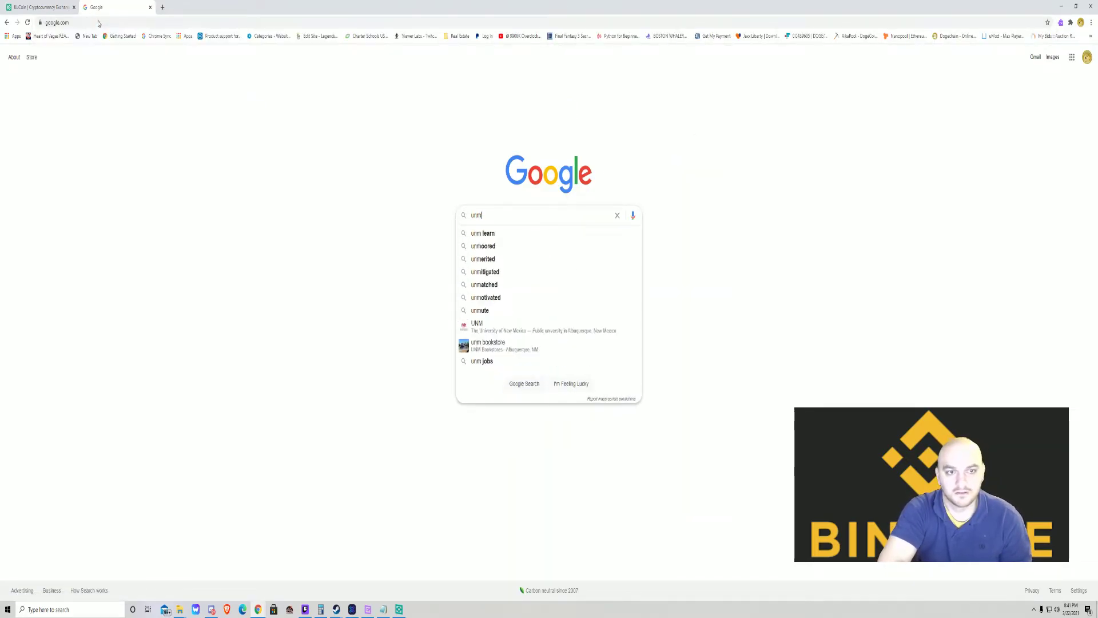
type("ineable")
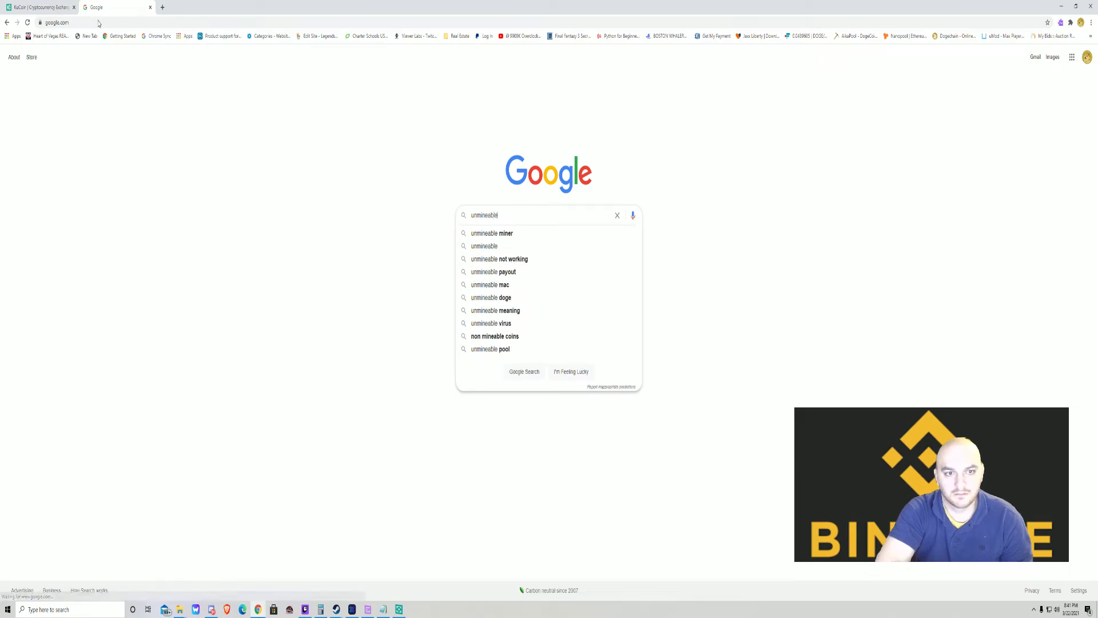
type(".com")
key("Return")
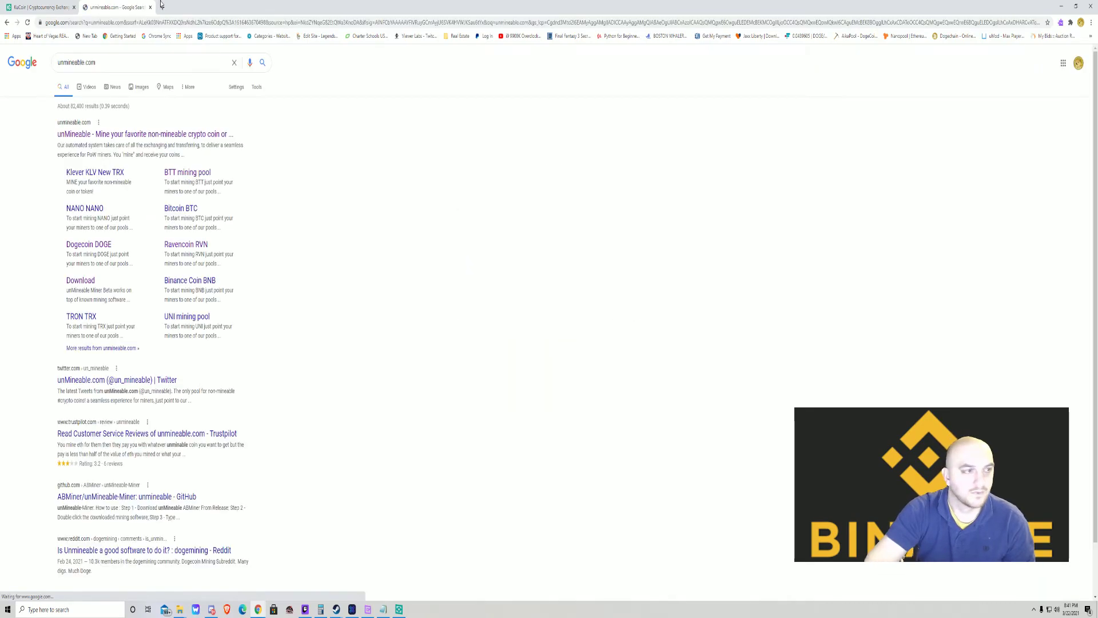
left_click(187, 173)
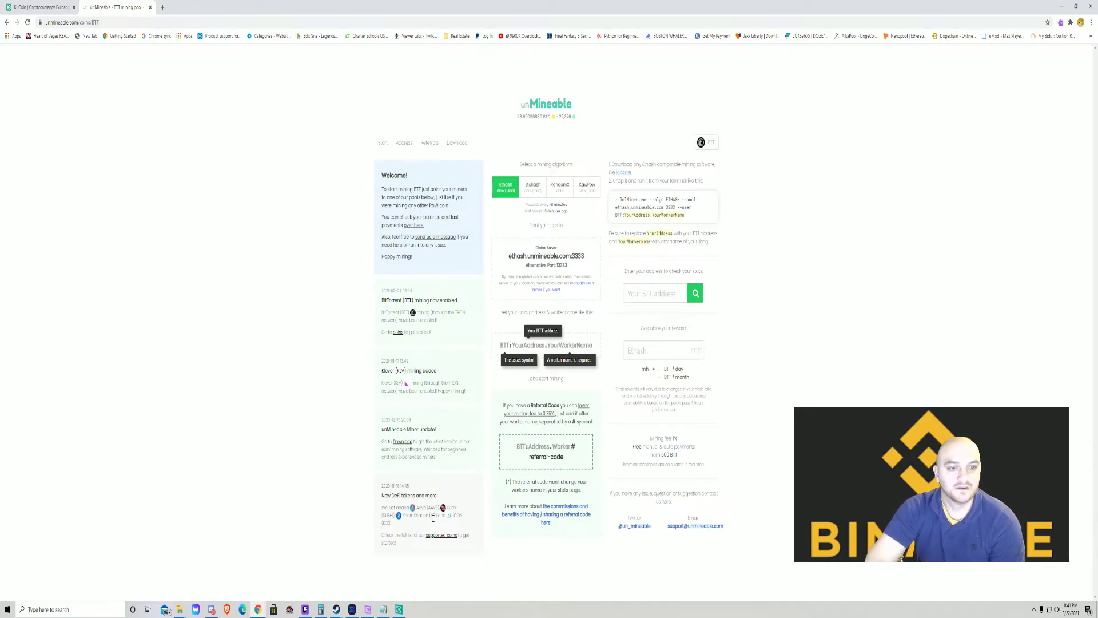
Search unMineable's supported coins for 'BNB' and open the Binance Coin mining page.
left_click(439, 537)
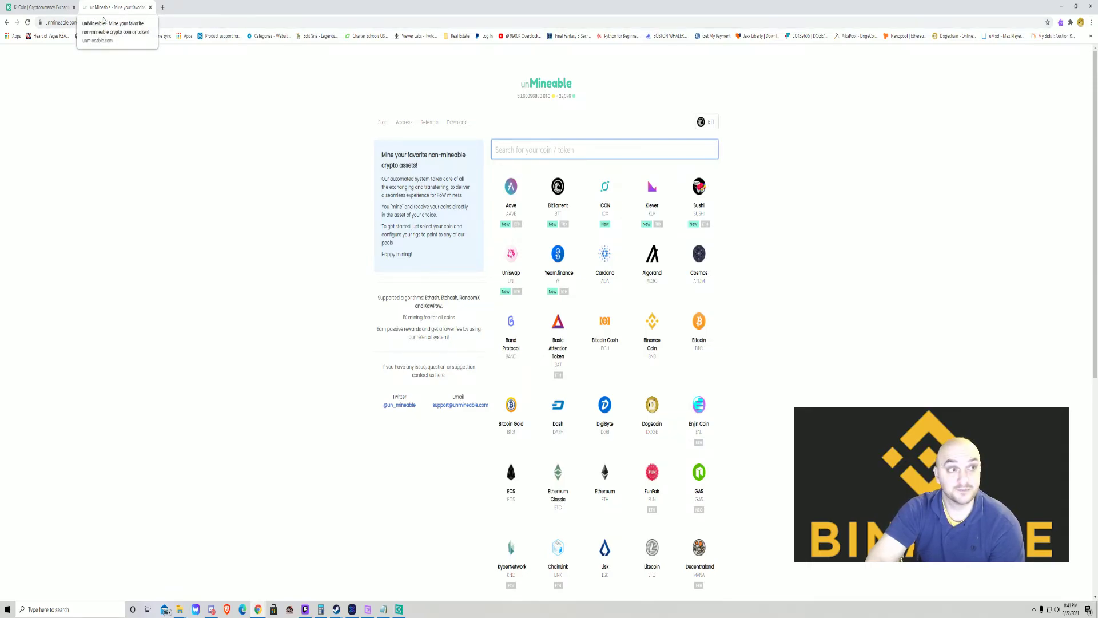
left_click(56, 23)
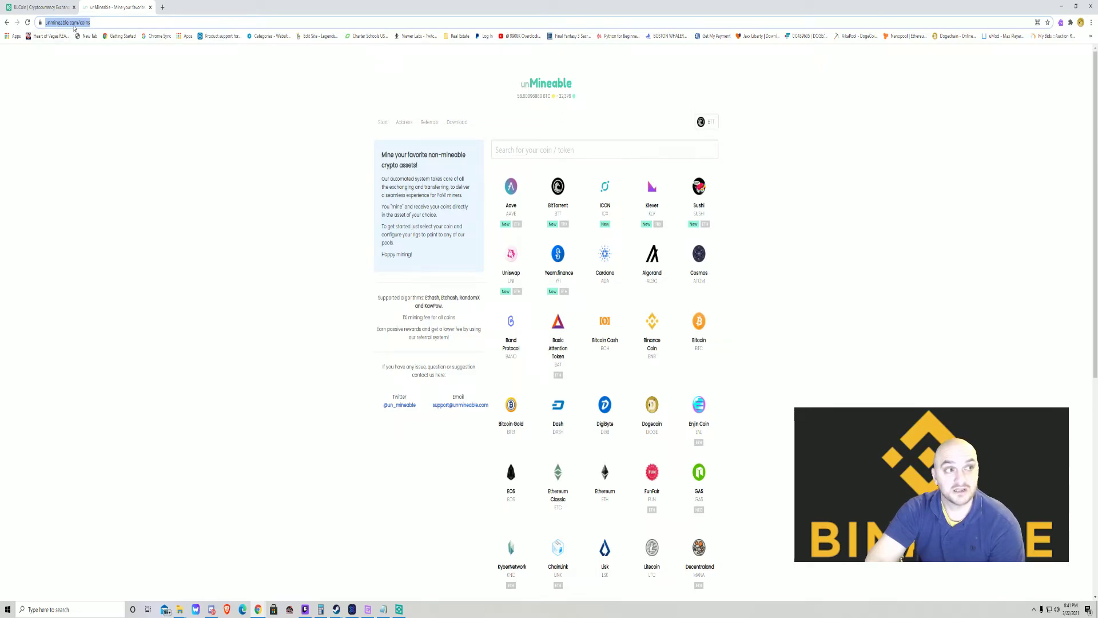
left_click(531, 150)
type("BNB")
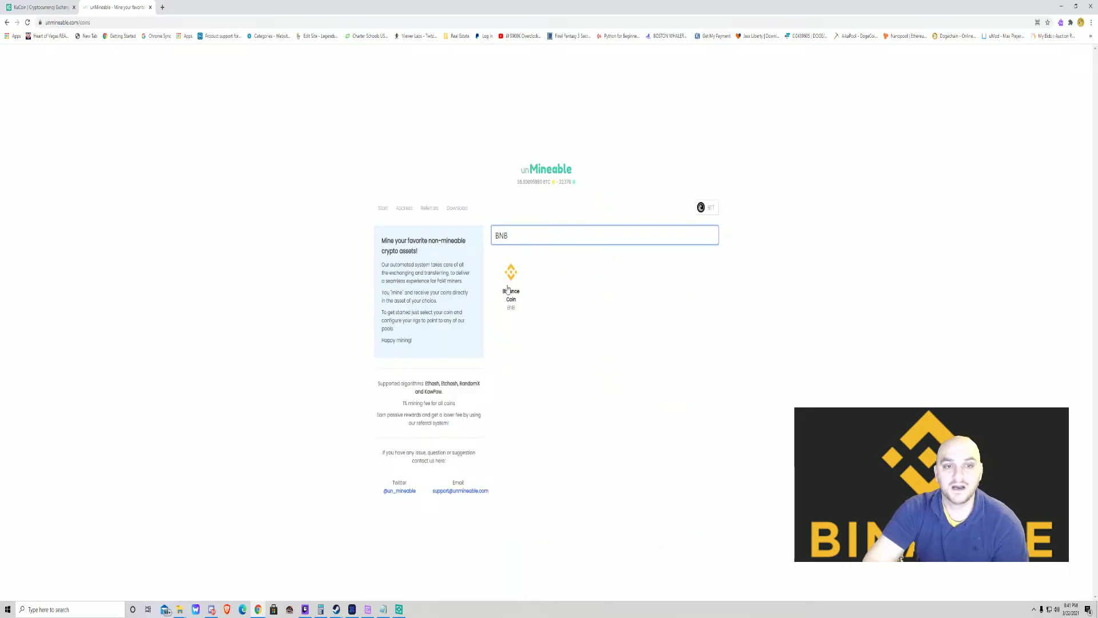
left_click(507, 280)
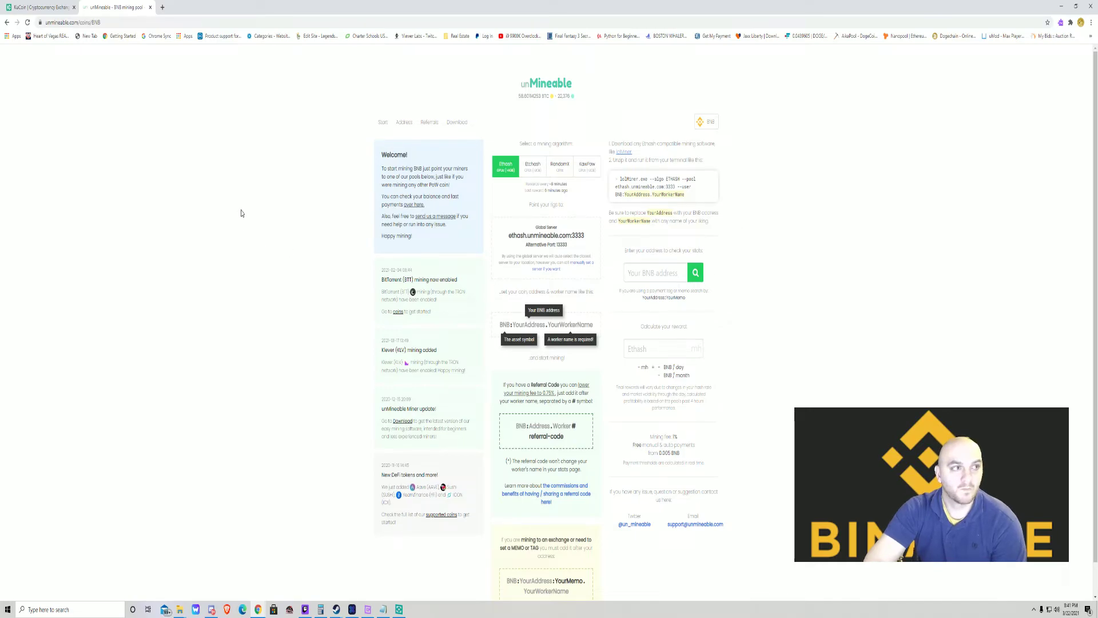
Copy the BNB wallet address from the Notepad note into unMineable's stats address field.
left_click(383, 609)
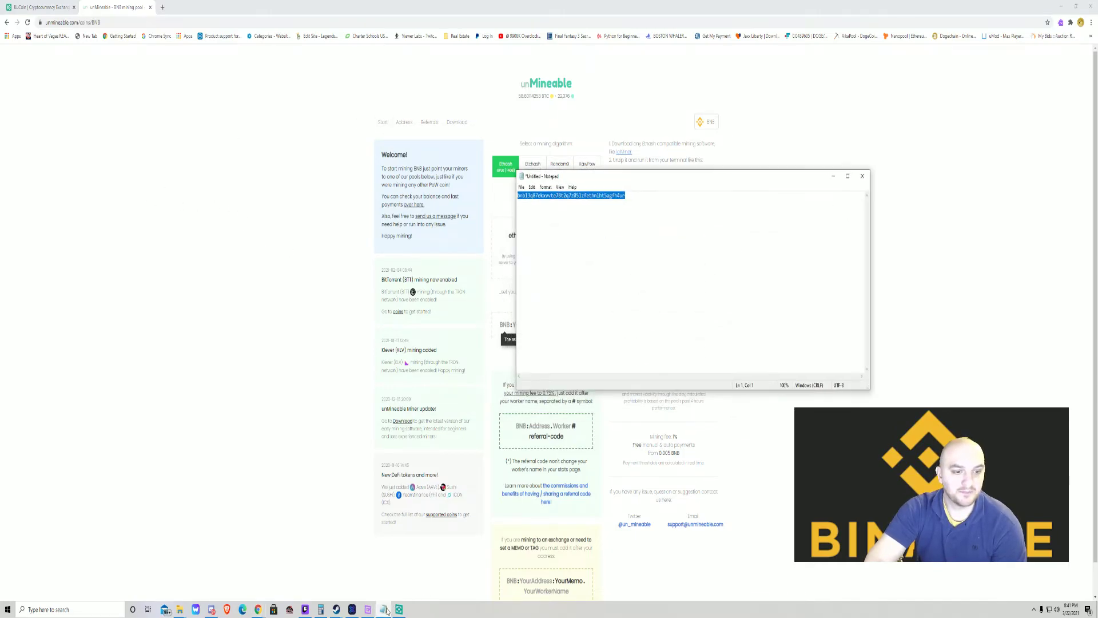
right_click(588, 196)
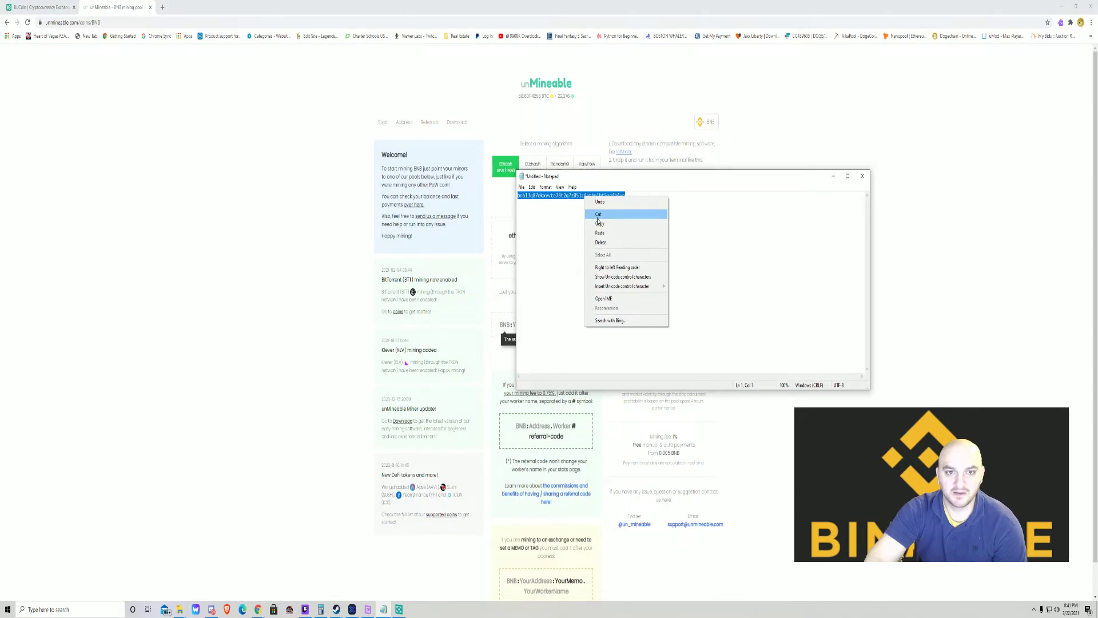
left_click(597, 223)
left_click(269, 335)
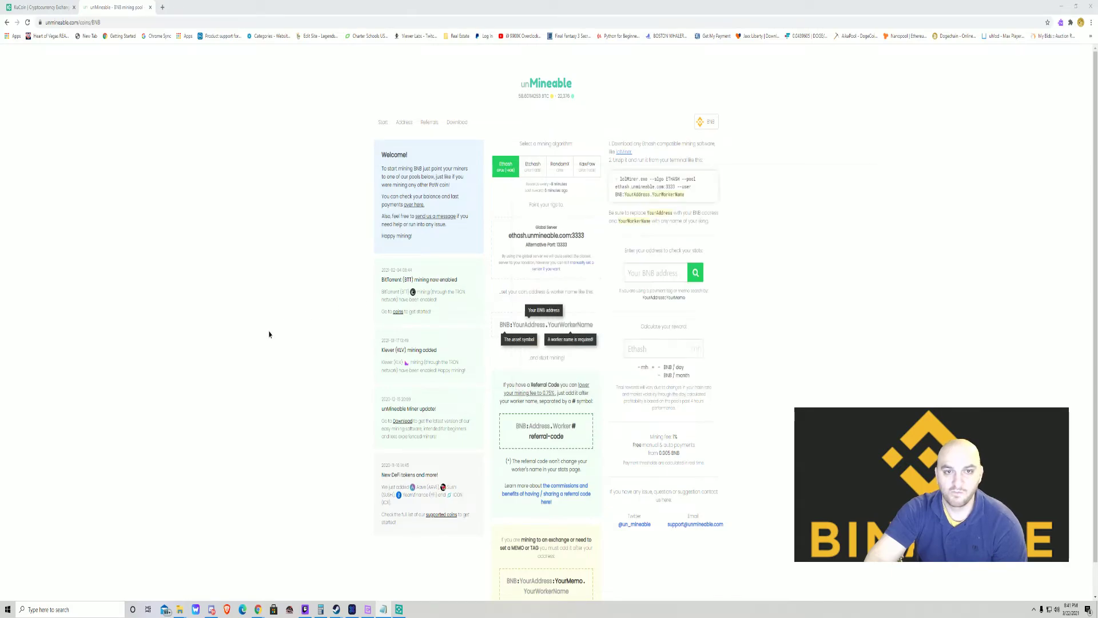
left_click(643, 272)
right_click(640, 263)
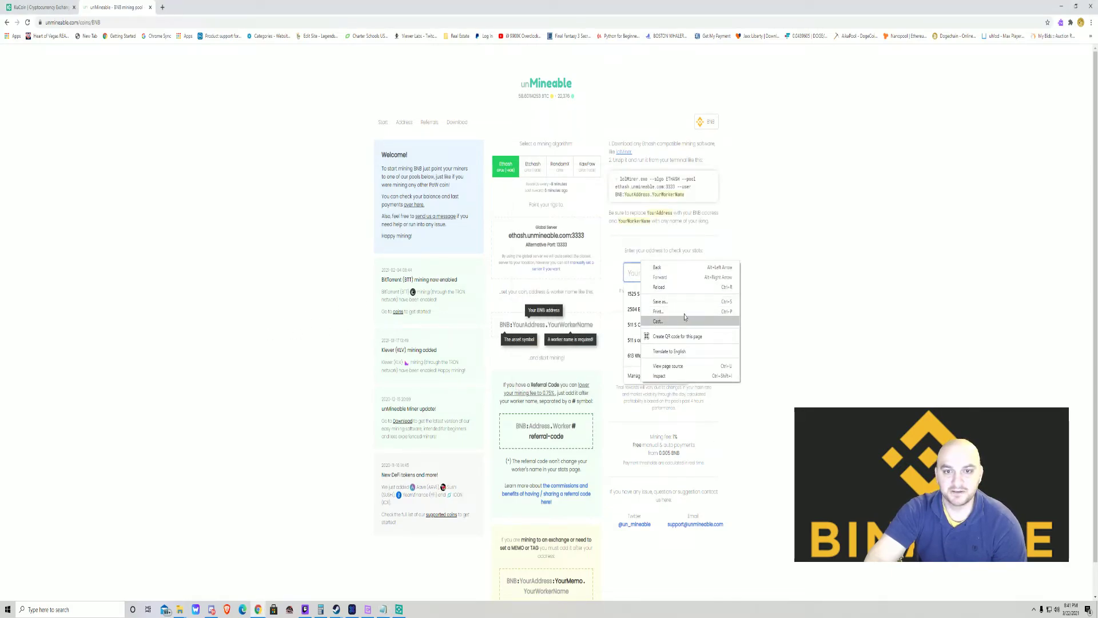
left_click(633, 273)
key("ctrl+v")
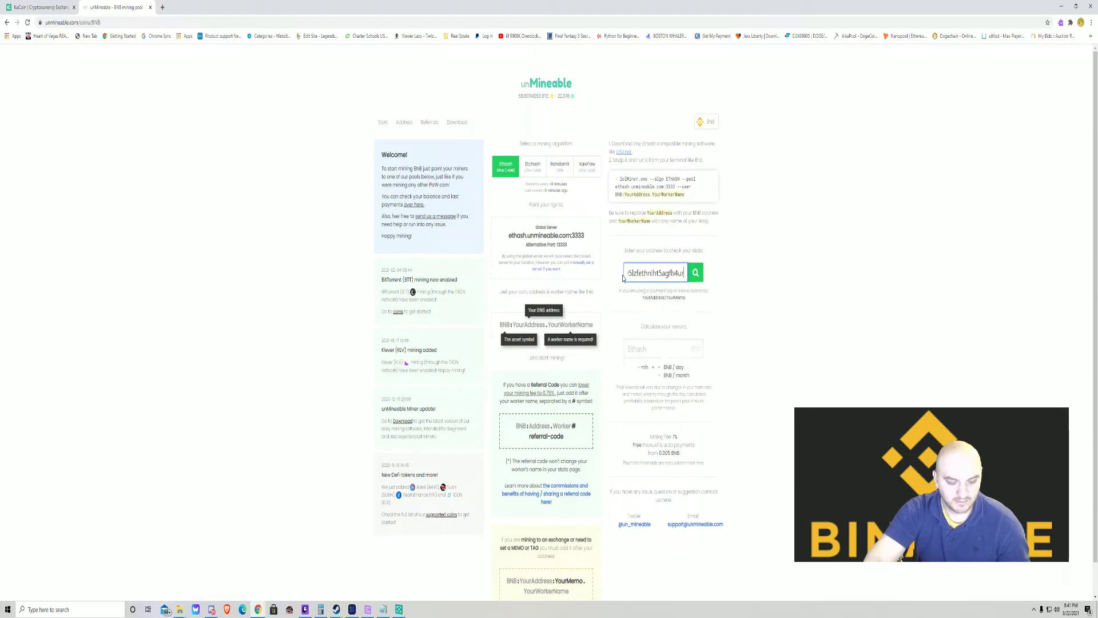
Look up the KuCoin BNB wallet's unMineable stats page to see its 0.00374112 BNB balance and recent payments.
left_click(696, 273)
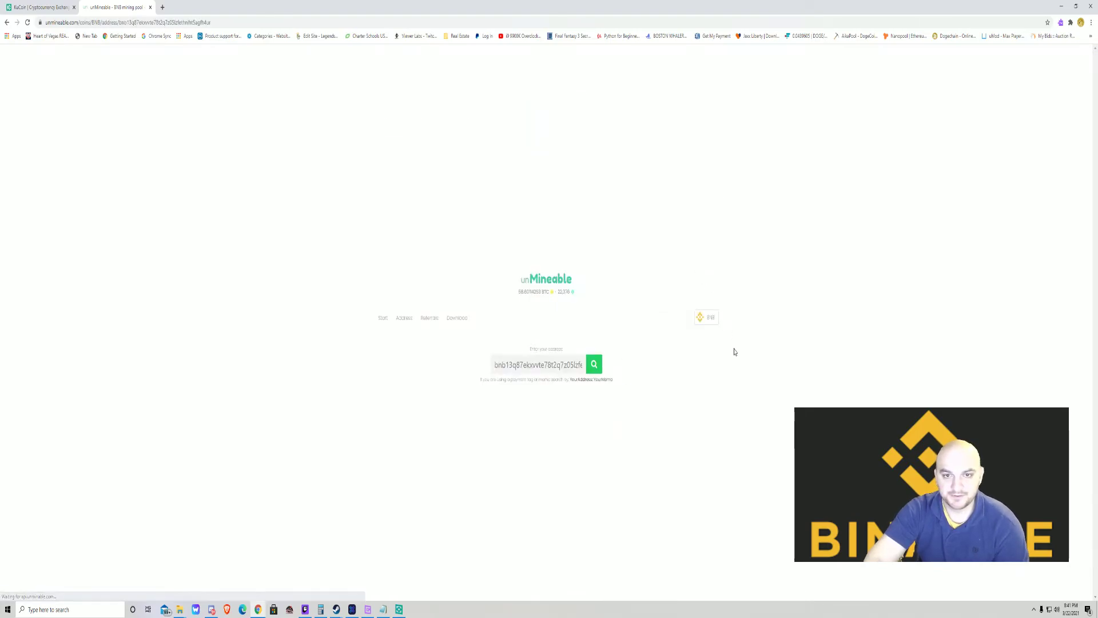